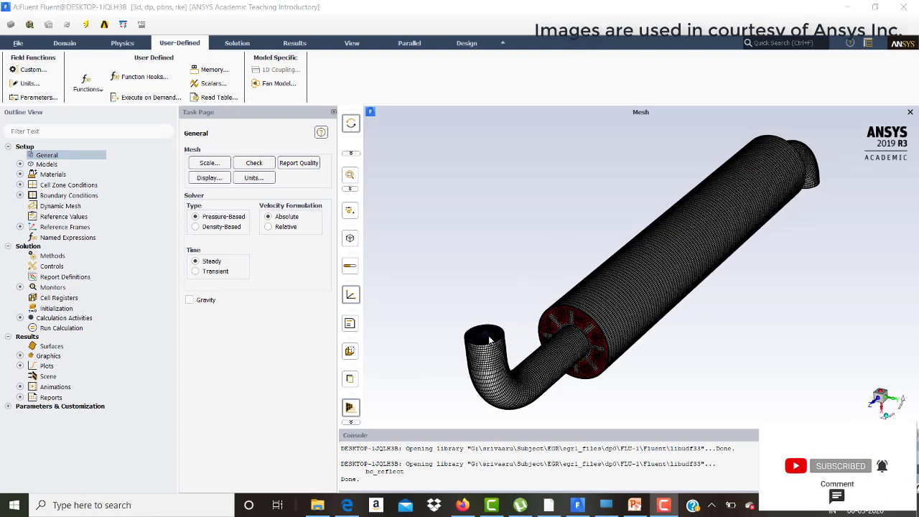
Examine the heat exchanger mesh from several angles, including its bent pipes and the annular end face
{"action": "left_click_drag", "start_coordinate": [488, 338], "coordinate": [509, 346]}
{"action": "left_click_drag", "start_coordinate": [763, 217], "coordinate": [669, 219]}
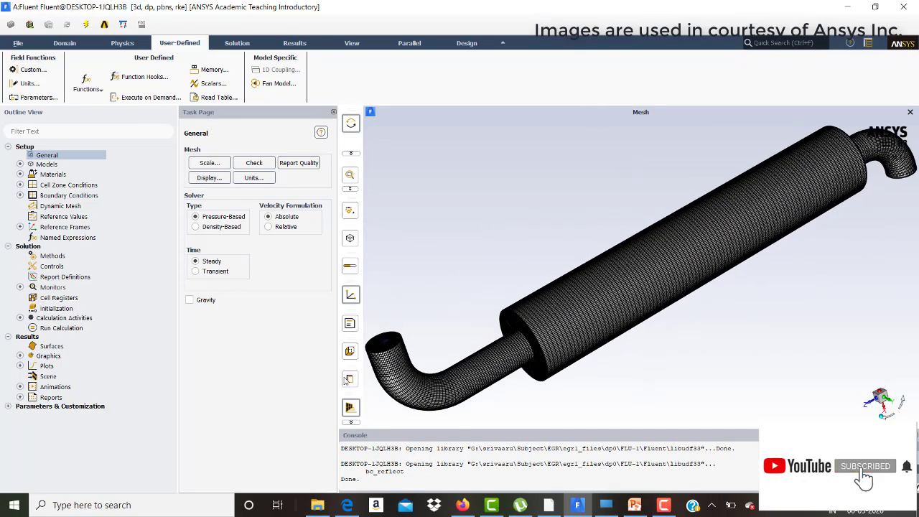
{"action": "left_click_drag", "start_coordinate": [607, 312], "coordinate": [626, 268]}
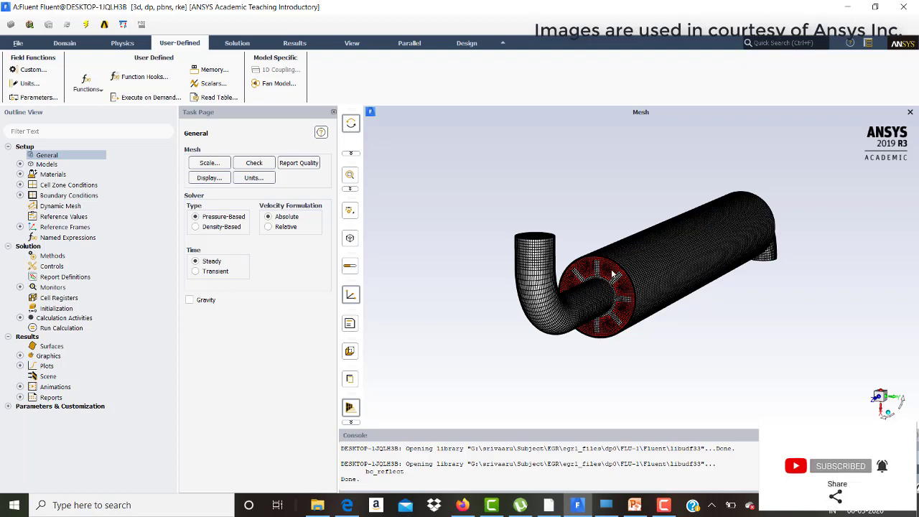
{"action": "left_click_drag", "start_coordinate": [614, 275], "coordinate": [531, 284]}
{"action": "scroll", "coordinate": [531, 284], "scroll_direction": "up", "scroll_amount": 3}
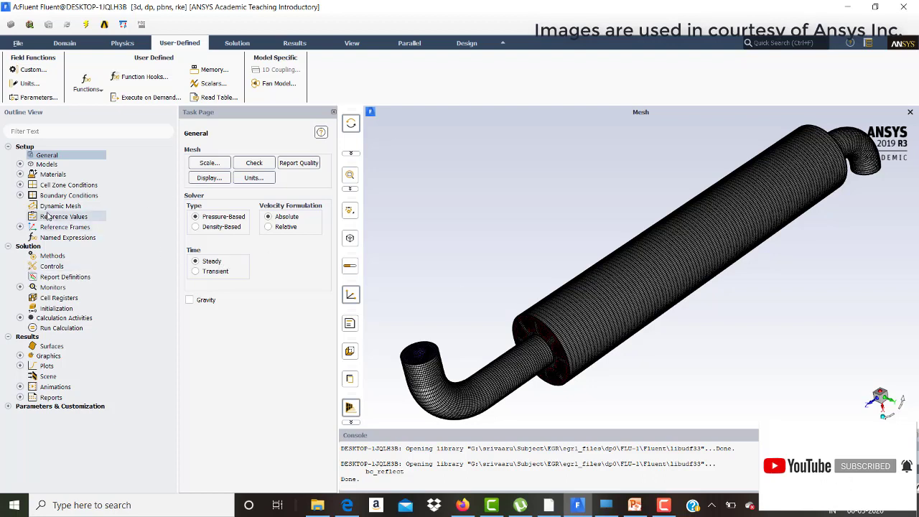
Review the viscous model settings and the energy equation option, accepting both as they are
{"action": "left_click", "coordinate": [20, 164]}
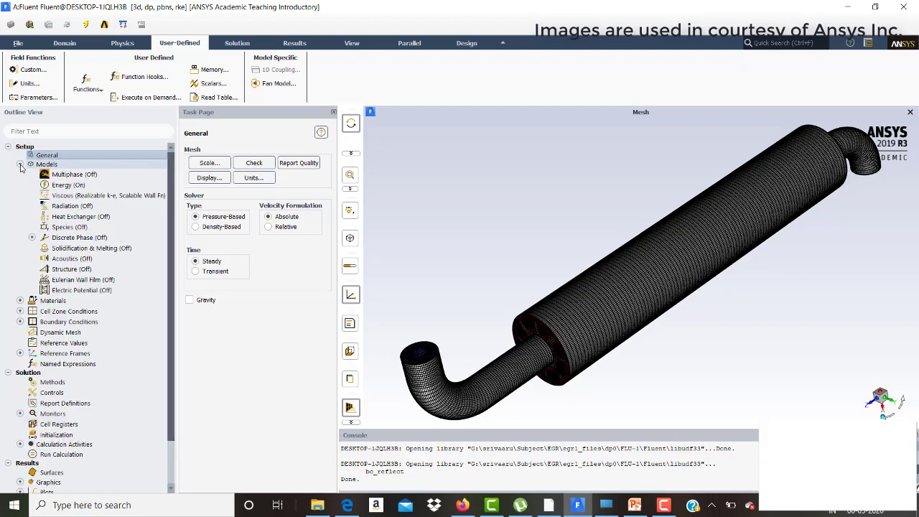
{"action": "double_click", "coordinate": [72, 196]}
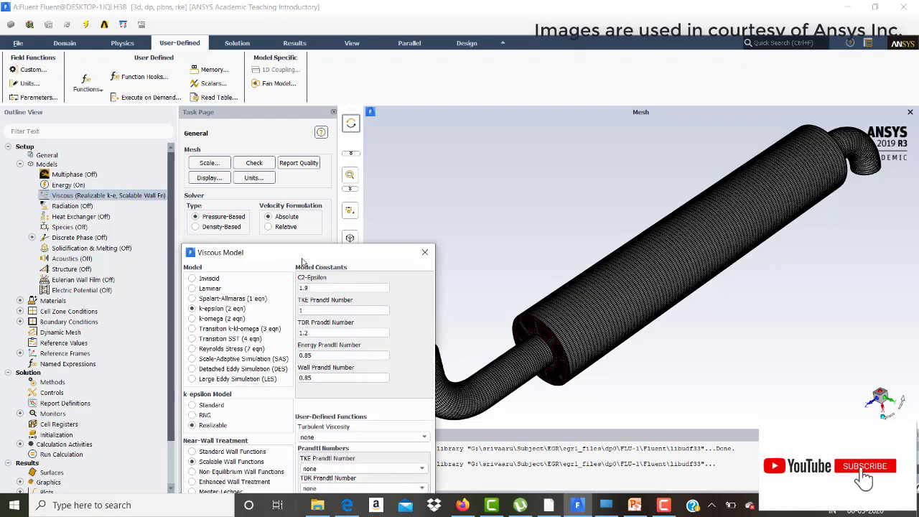
{"action": "left_click_drag", "start_coordinate": [307, 256], "coordinate": [348, 108]}
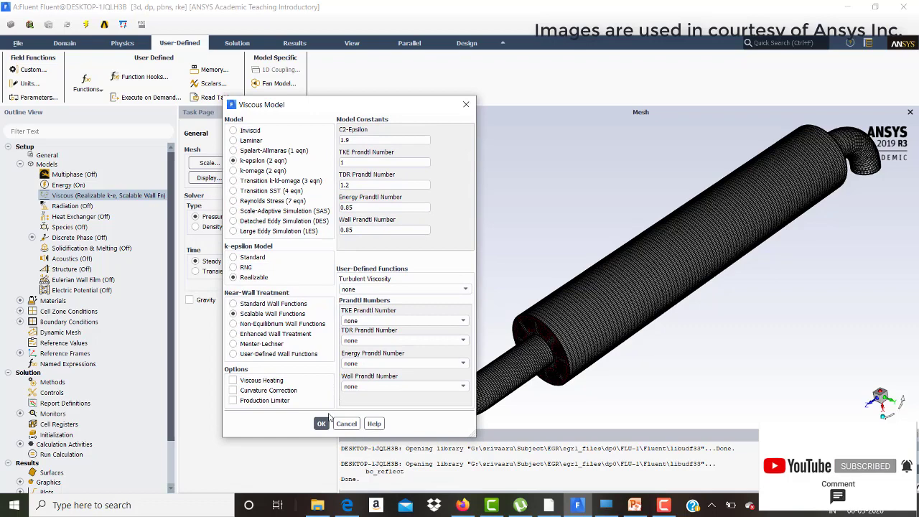
{"action": "left_click", "coordinate": [323, 423]}
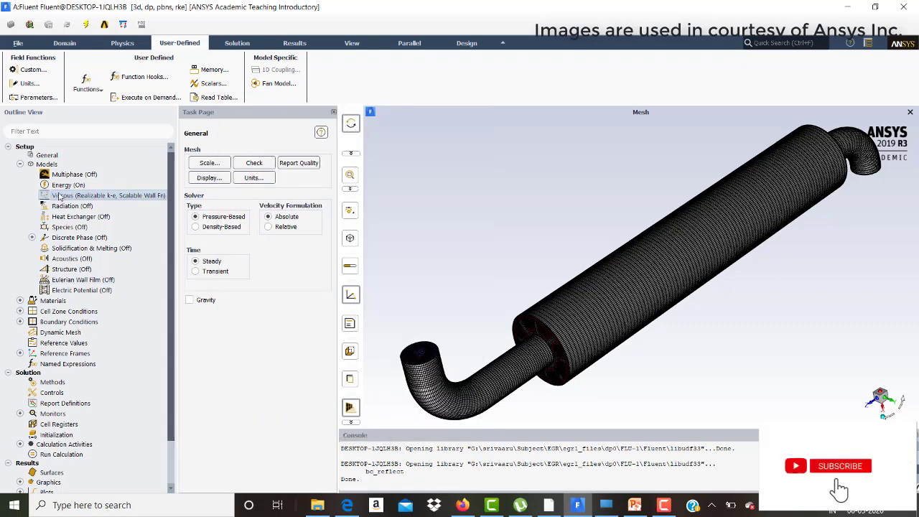
{"action": "double_click", "coordinate": [65, 186]}
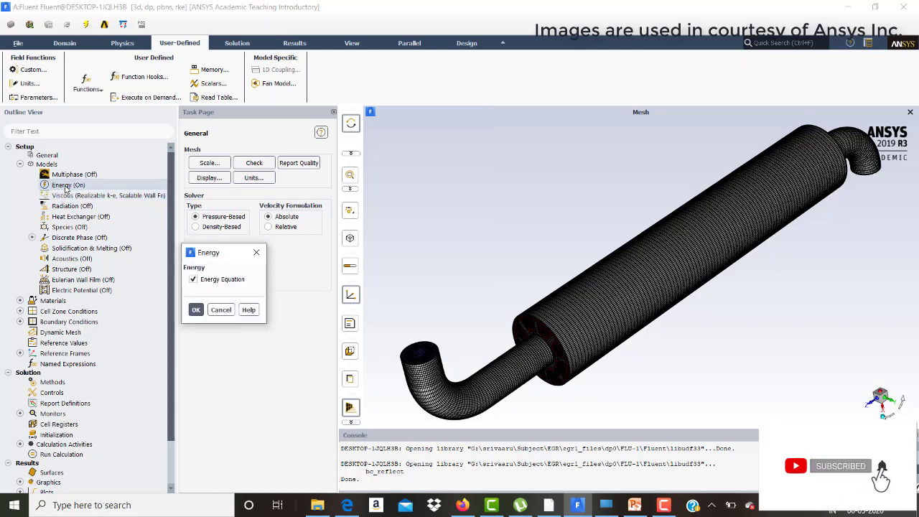
{"action": "left_click", "coordinate": [198, 310]}
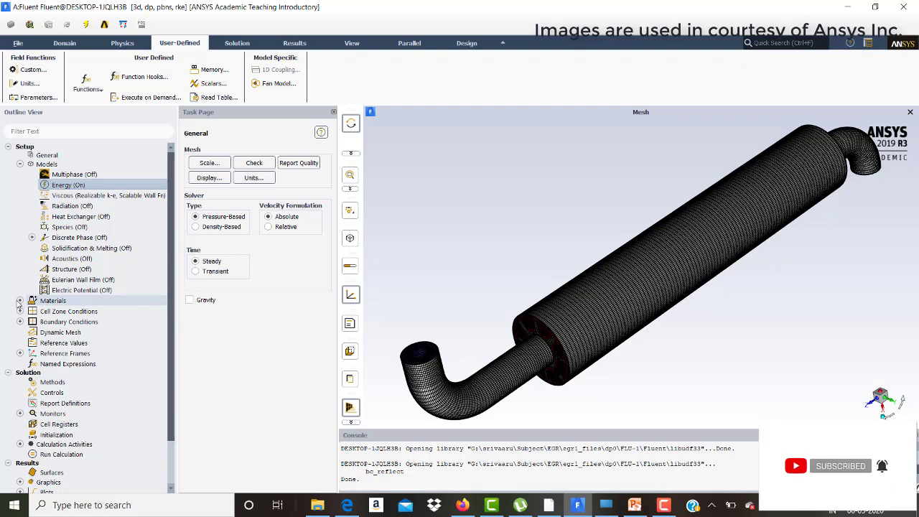
Look up water-liquid among the fluid materials in the Fluent database and close the material dialogs without copying it
{"action": "left_click", "coordinate": [19, 300]}
{"action": "double_click", "coordinate": [79, 302]}
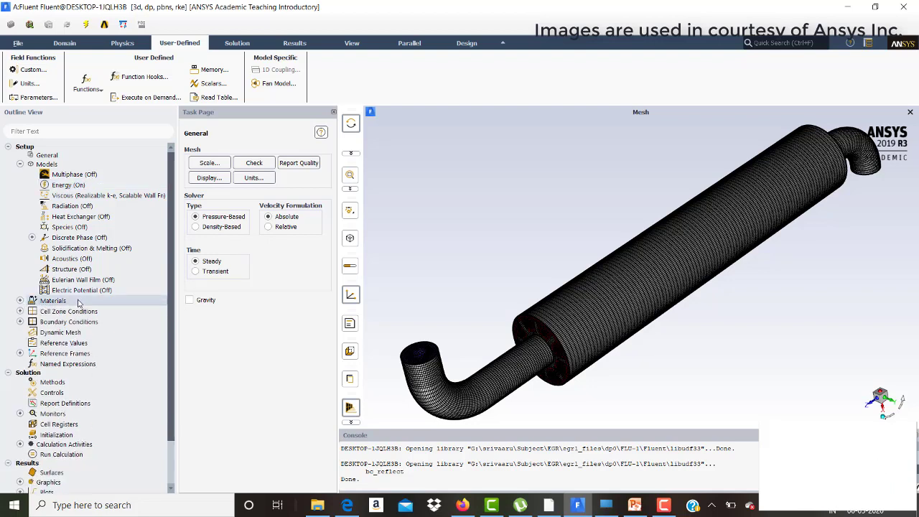
{"action": "left_click", "coordinate": [218, 460]}
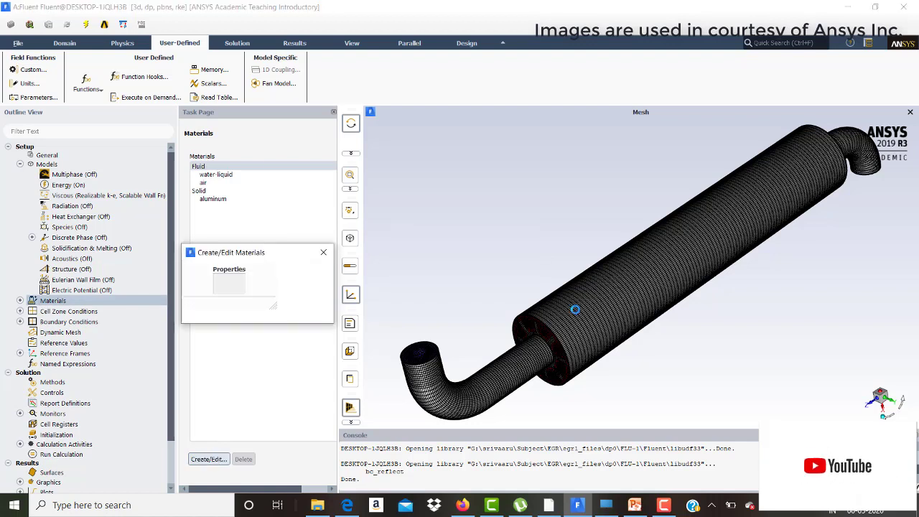
{"action": "left_click", "coordinate": [570, 307]}
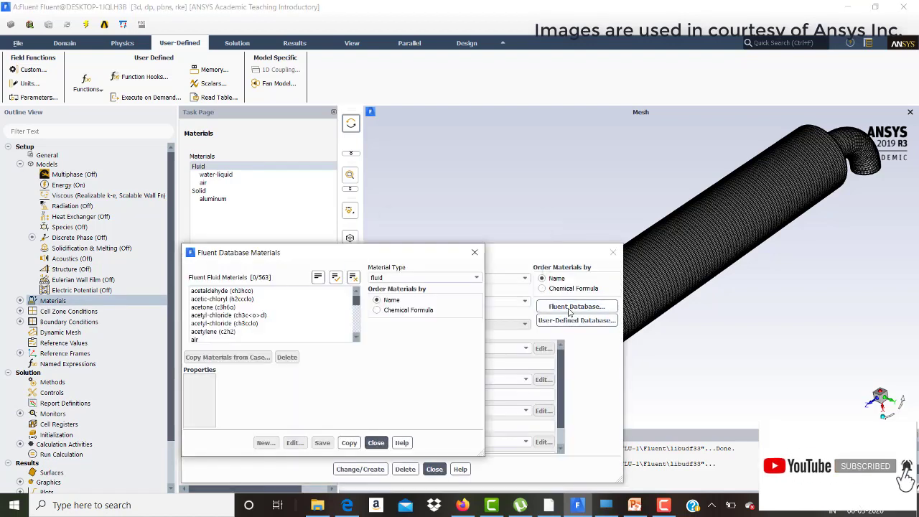
{"action": "left_click_drag", "start_coordinate": [356, 302], "coordinate": [357, 361]}
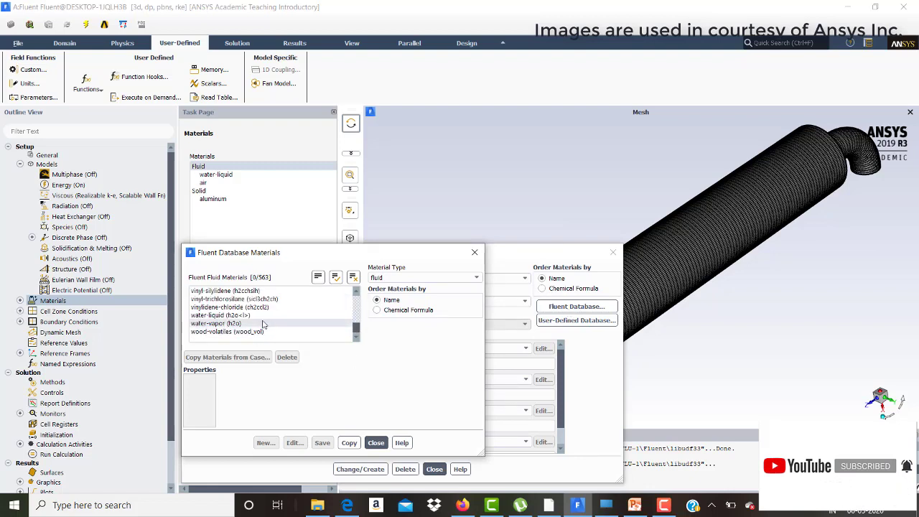
{"action": "left_click", "coordinate": [248, 315]}
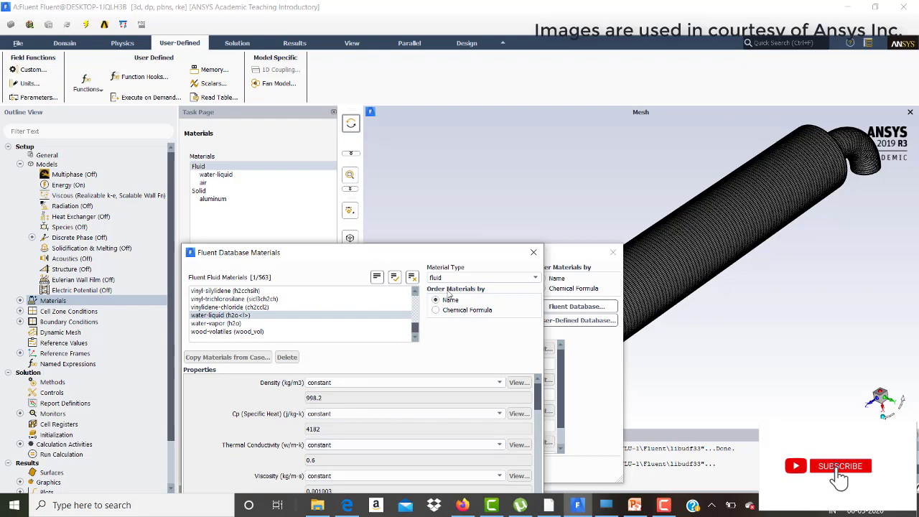
{"action": "left_click", "coordinate": [533, 252]}
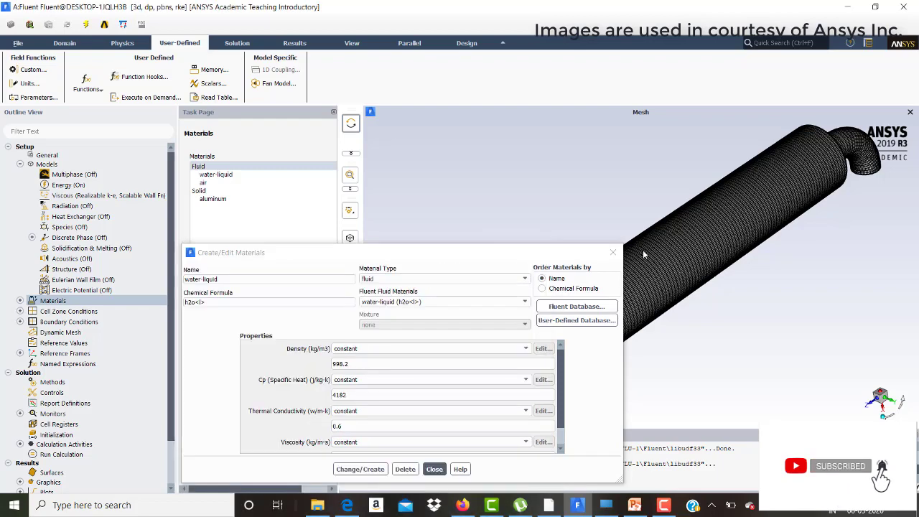
{"action": "left_click", "coordinate": [612, 252]}
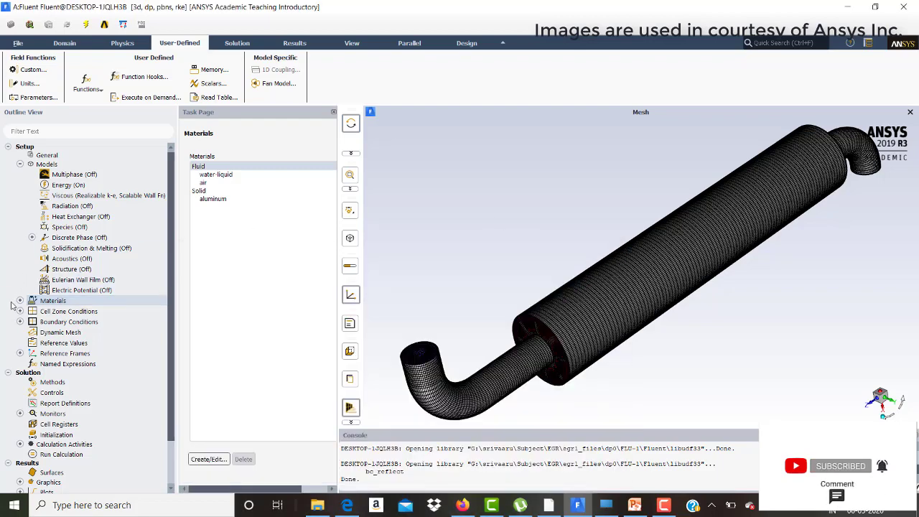
Review the fluid and solid cell zones and check the material assigned to the fff-water zone
{"action": "left_click", "coordinate": [20, 301]}
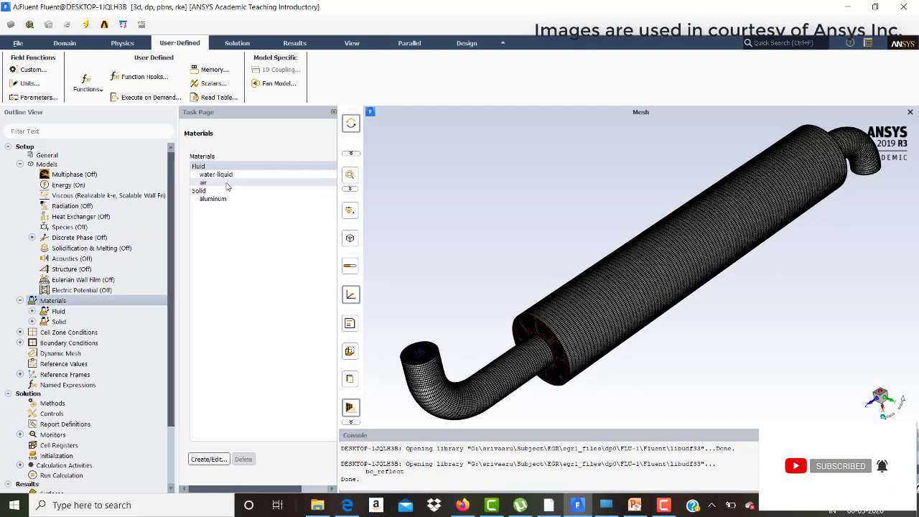
{"action": "left_click", "coordinate": [20, 332]}
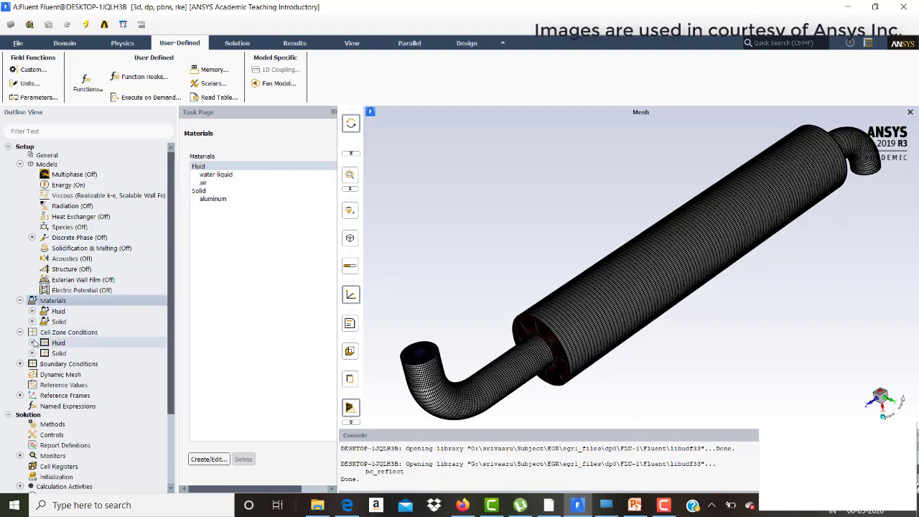
{"action": "left_click", "coordinate": [31, 353]}
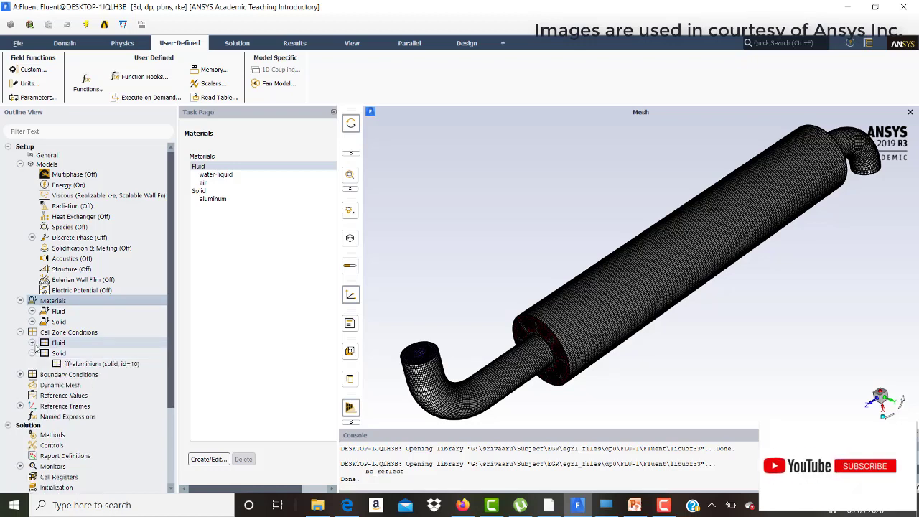
{"action": "left_click", "coordinate": [32, 342]}
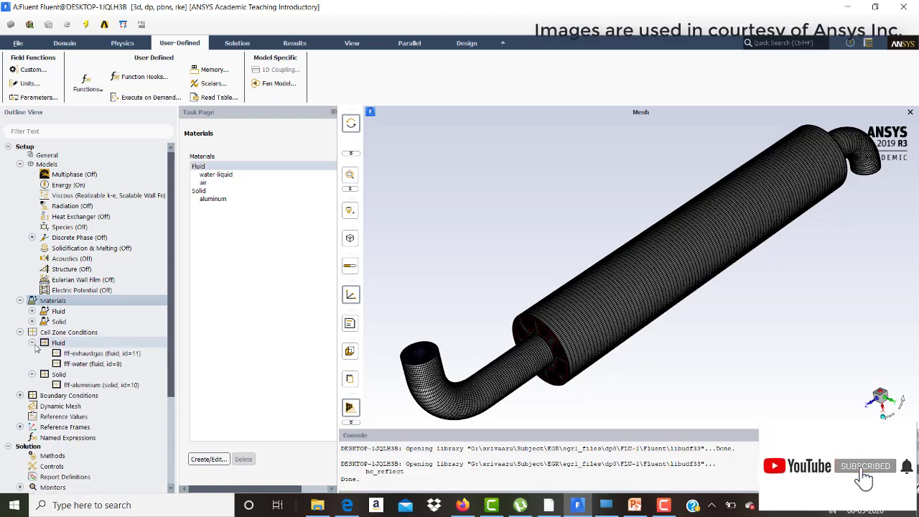
{"action": "left_click", "coordinate": [118, 353]}
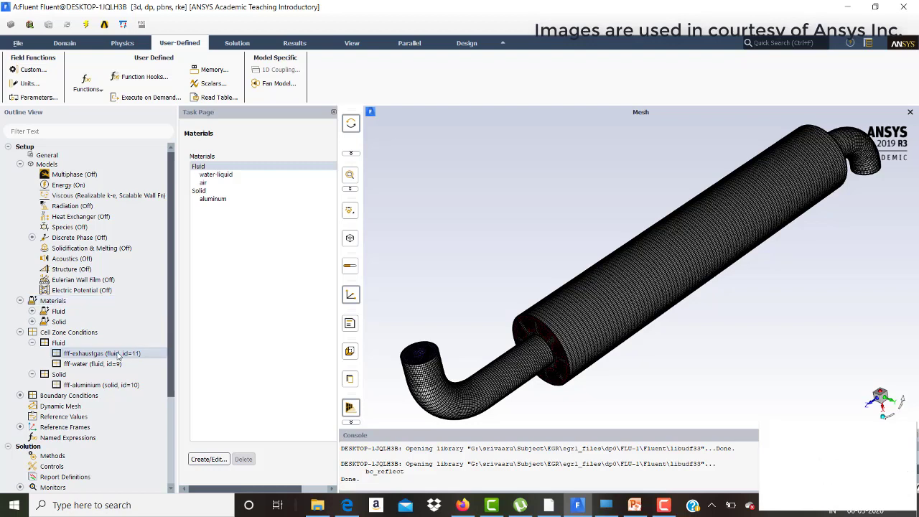
{"action": "double_click", "coordinate": [119, 353]}
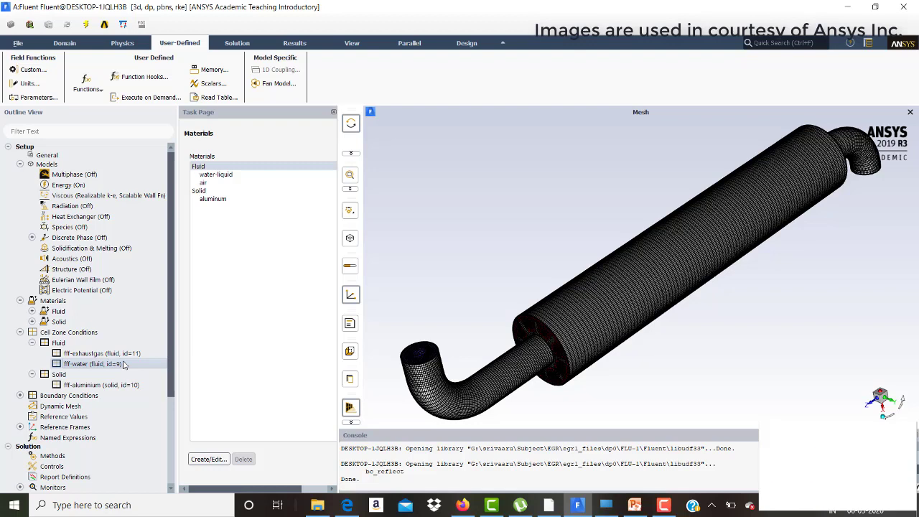
{"action": "double_click", "coordinate": [107, 364]}
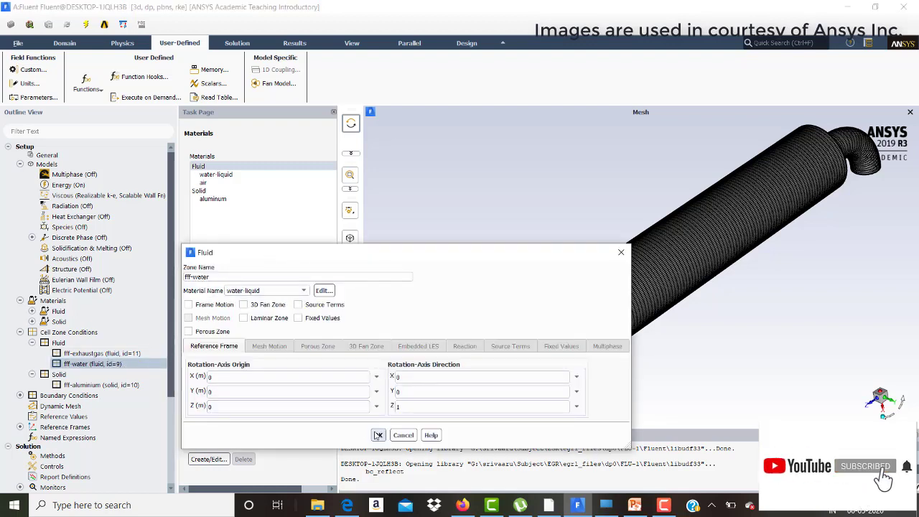
{"action": "left_click", "coordinate": [377, 435]}
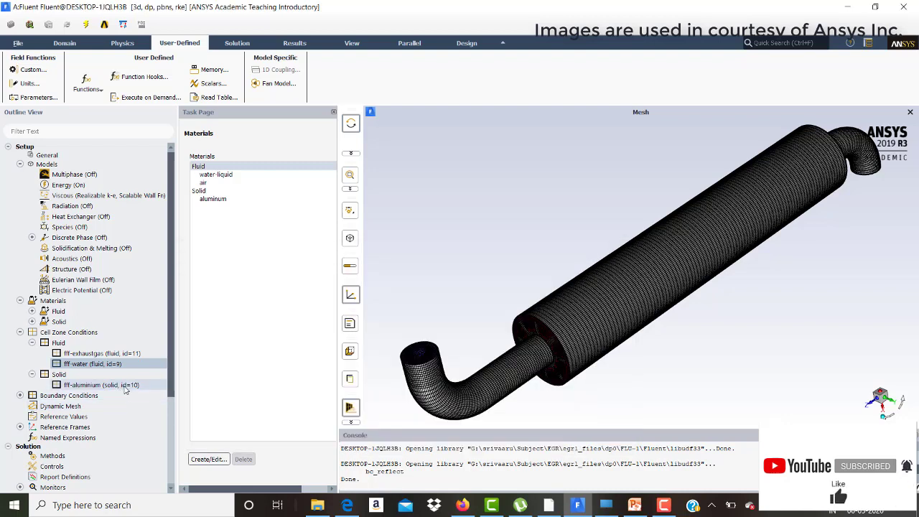
Review the momentum and thermal settings of the egrin velocity inlet and close them without changes
{"action": "left_click", "coordinate": [21, 396]}
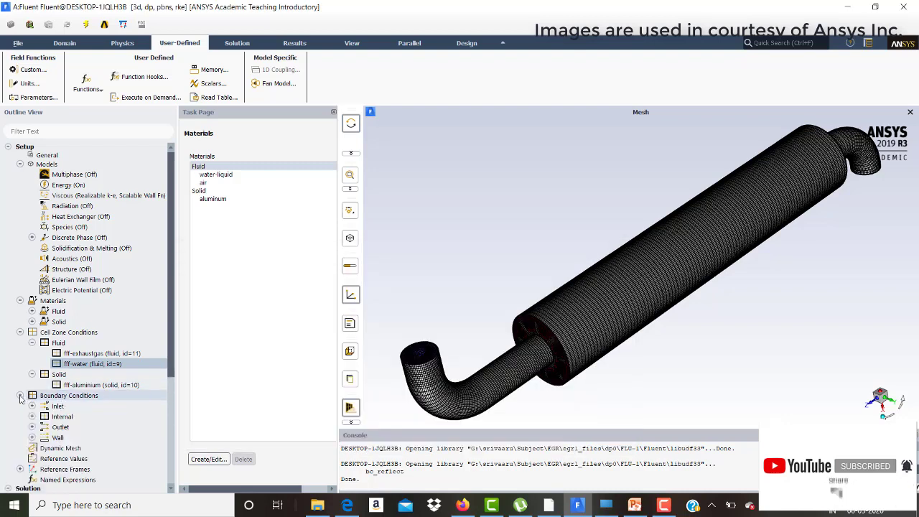
{"action": "left_click", "coordinate": [31, 406]}
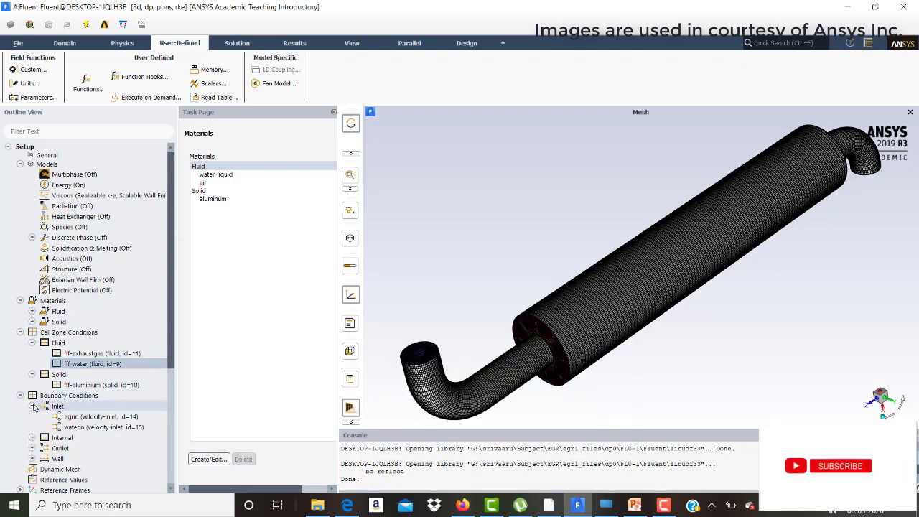
{"action": "left_click", "coordinate": [85, 418]}
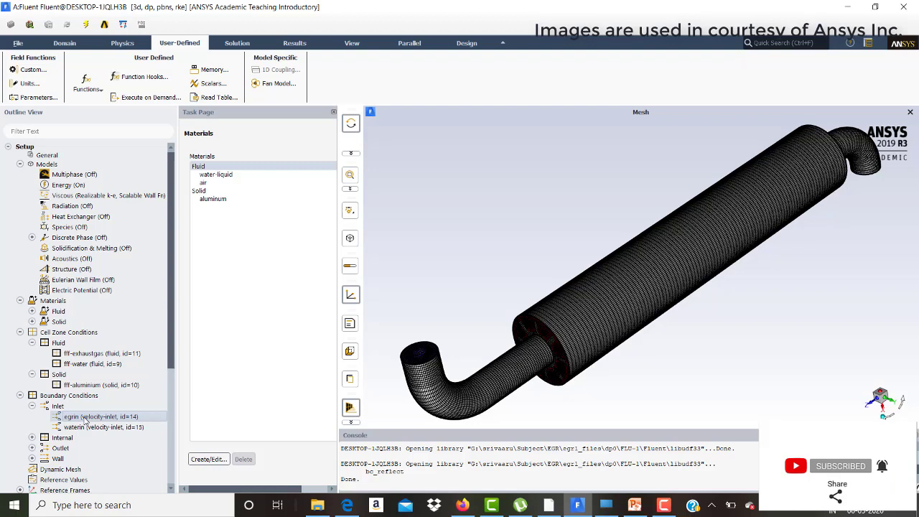
{"action": "double_click", "coordinate": [84, 418]}
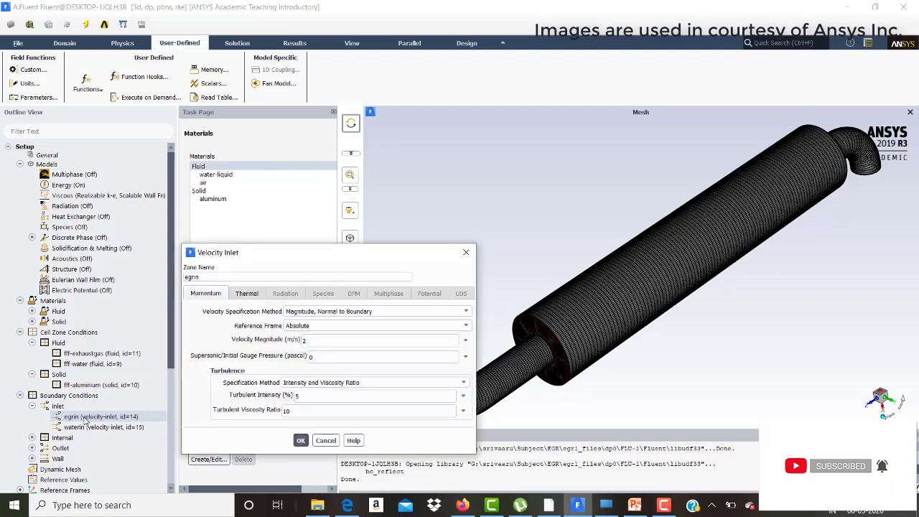
{"action": "left_click", "coordinate": [256, 294]}
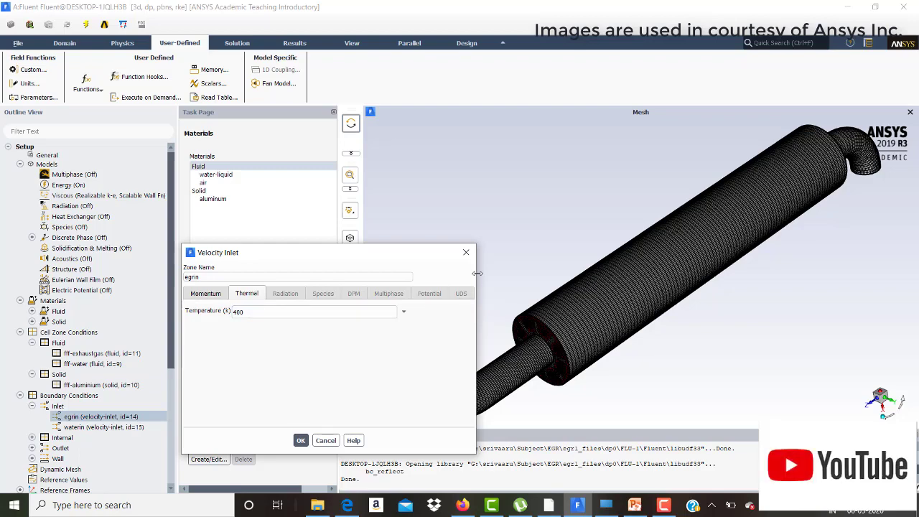
{"action": "left_click", "coordinate": [466, 253]}
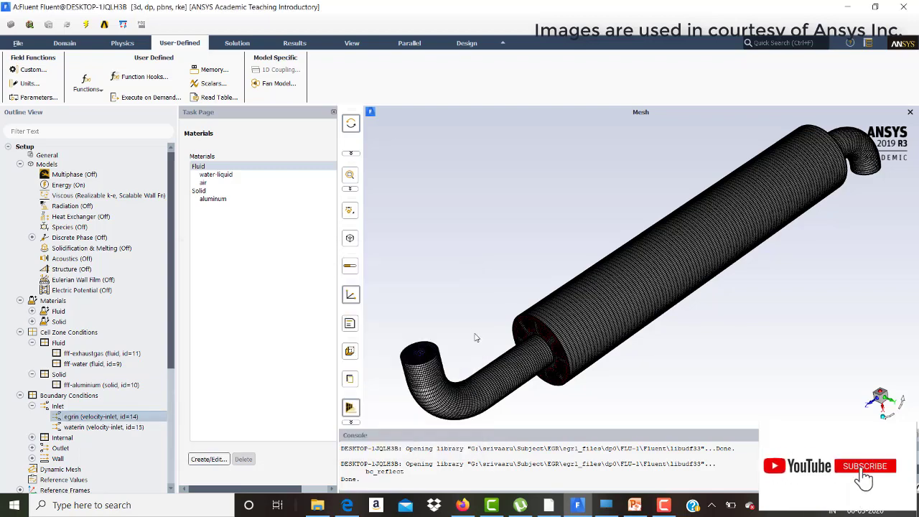
Inspect both ends of the cooler mesh and review the momentum and thermal settings of the waterin velocity inlet, accepting them as they are
{"action": "left_click_drag", "start_coordinate": [474, 337], "coordinate": [524, 343]}
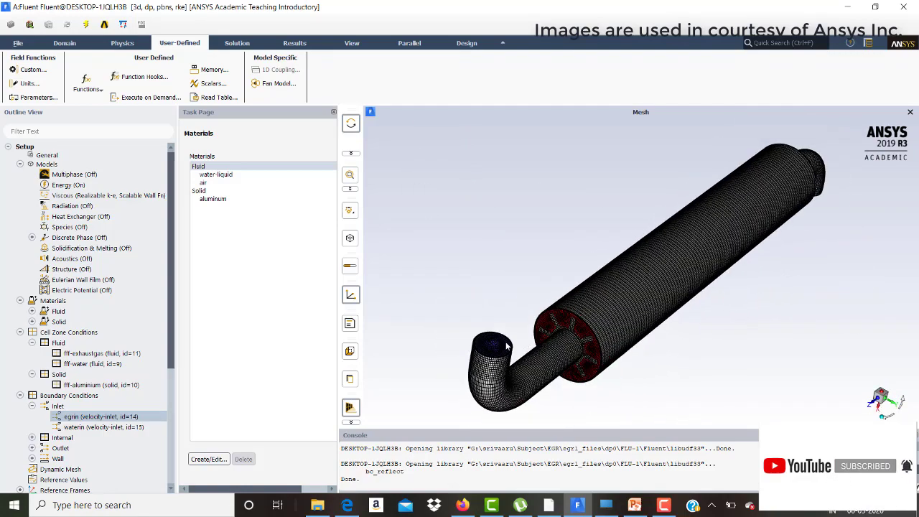
{"action": "left_click_drag", "start_coordinate": [787, 242], "coordinate": [457, 63]}
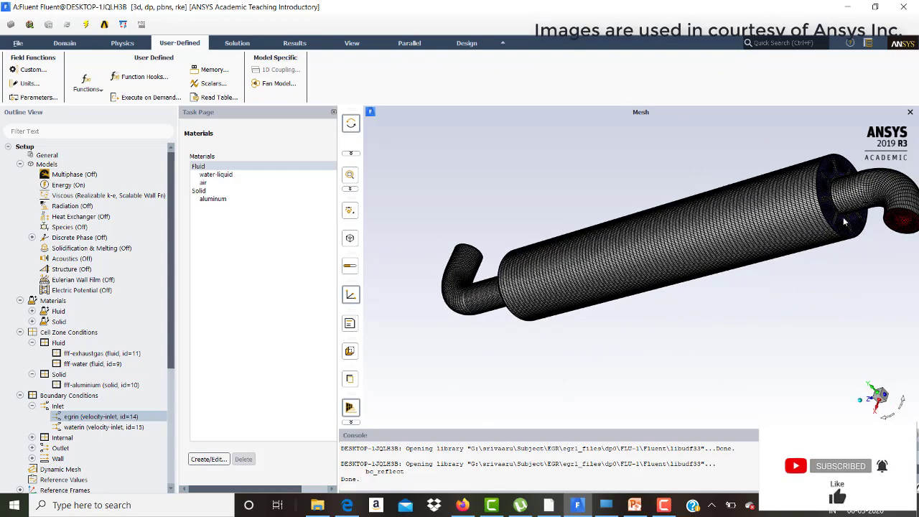
{"action": "left_click_drag", "start_coordinate": [844, 222], "coordinate": [777, 340]}
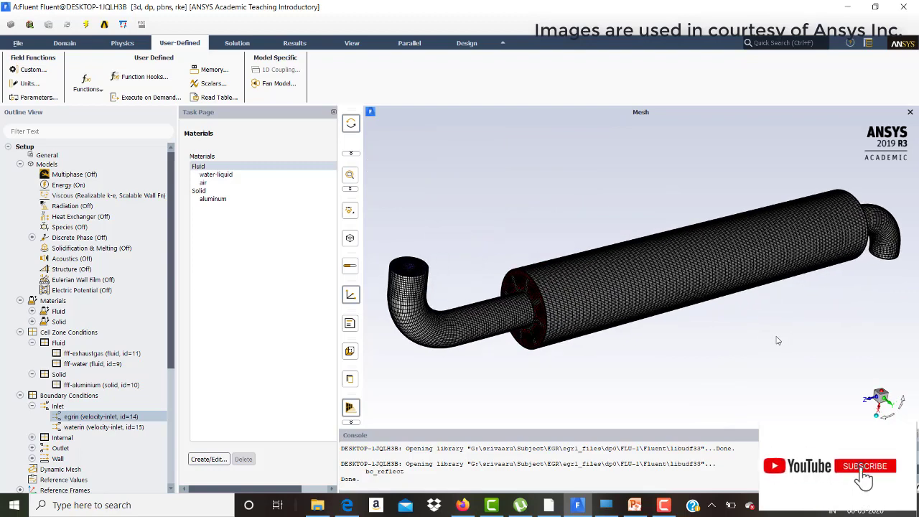
{"action": "left_click_drag", "start_coordinate": [777, 340], "coordinate": [771, 338]}
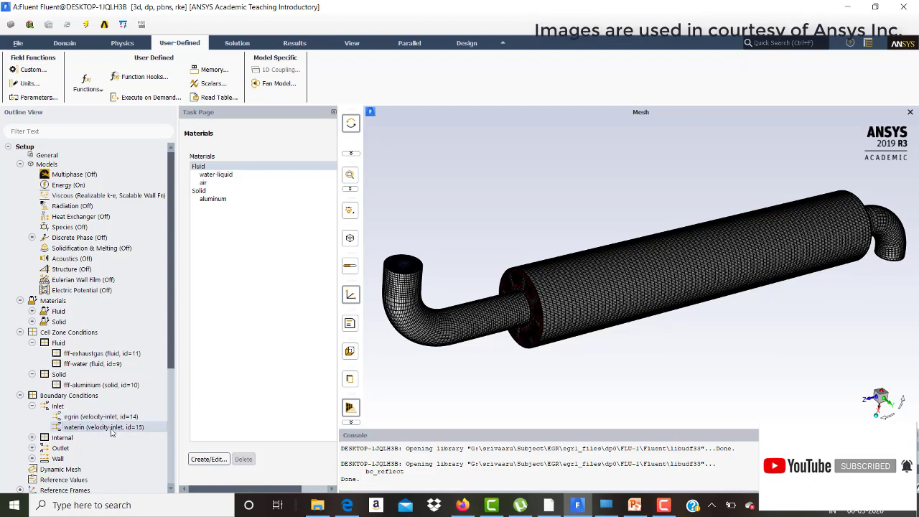
{"action": "double_click", "coordinate": [108, 427]}
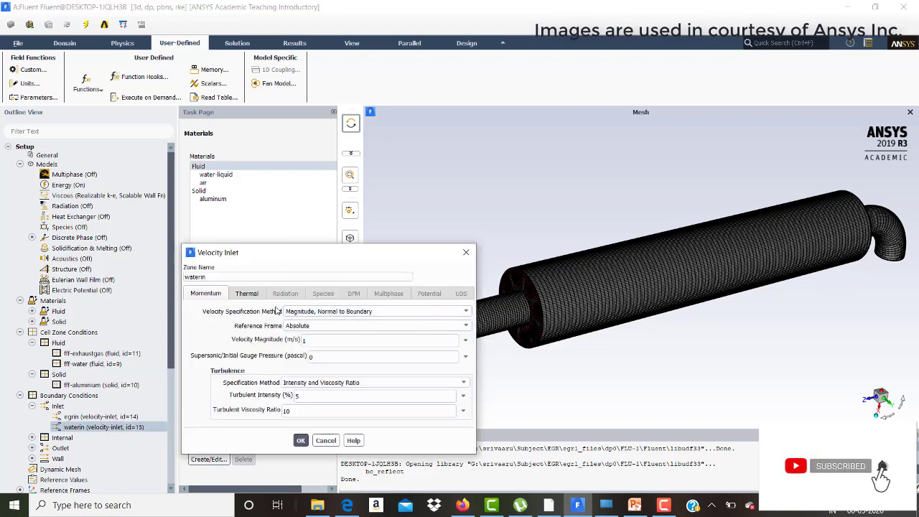
{"action": "left_click", "coordinate": [246, 295]}
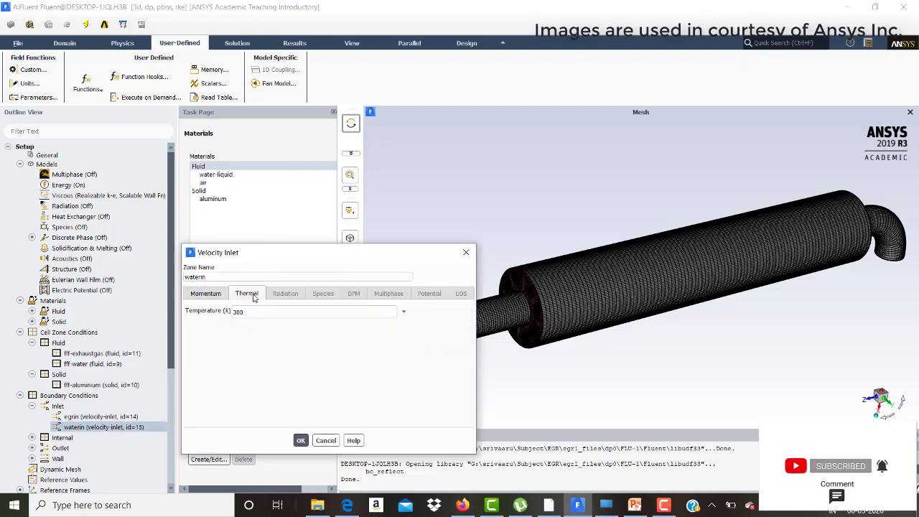
{"action": "left_click", "coordinate": [300, 440]}
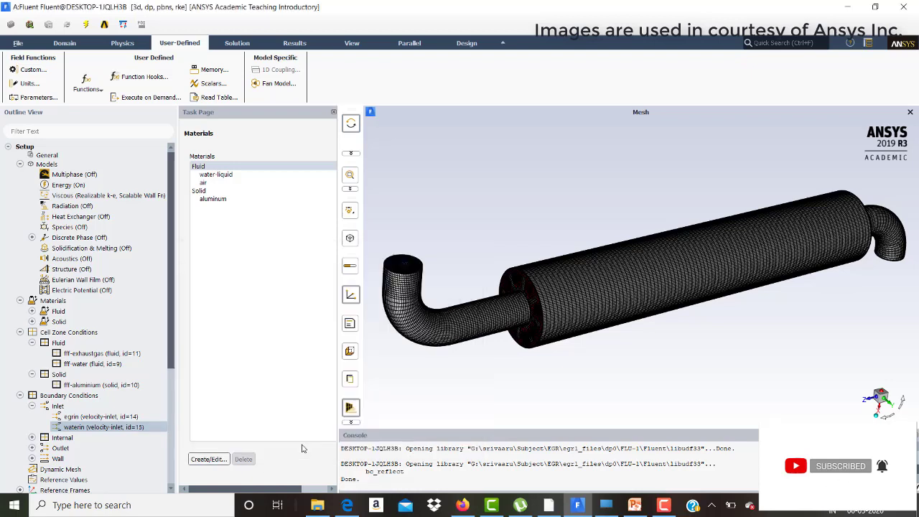
Initialize the solution with Hybrid Initialization and run the calculation with 1000 iterations
{"action": "left_click", "coordinate": [32, 448]}
{"action": "left_click_drag", "start_coordinate": [170, 347], "coordinate": [171, 407]}
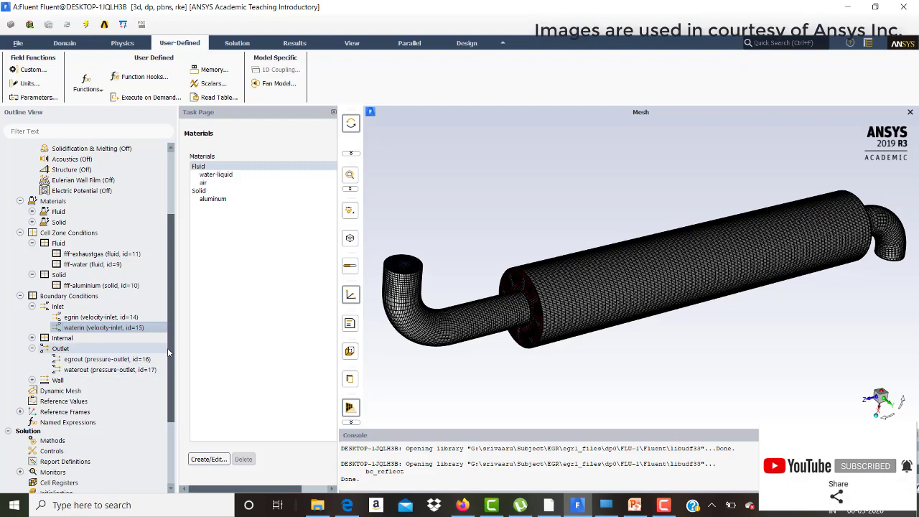
{"action": "left_click_drag", "start_coordinate": [171, 352], "coordinate": [171, 395]}
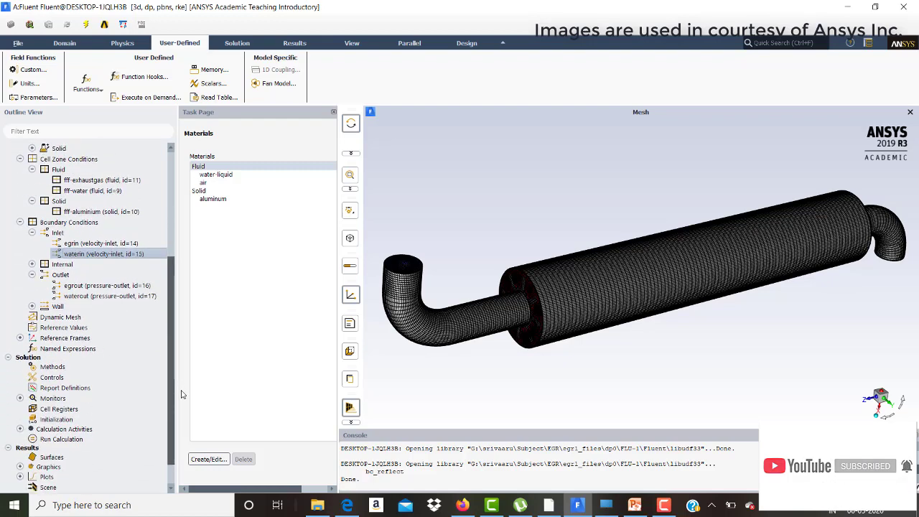
{"action": "double_click", "coordinate": [62, 423]}
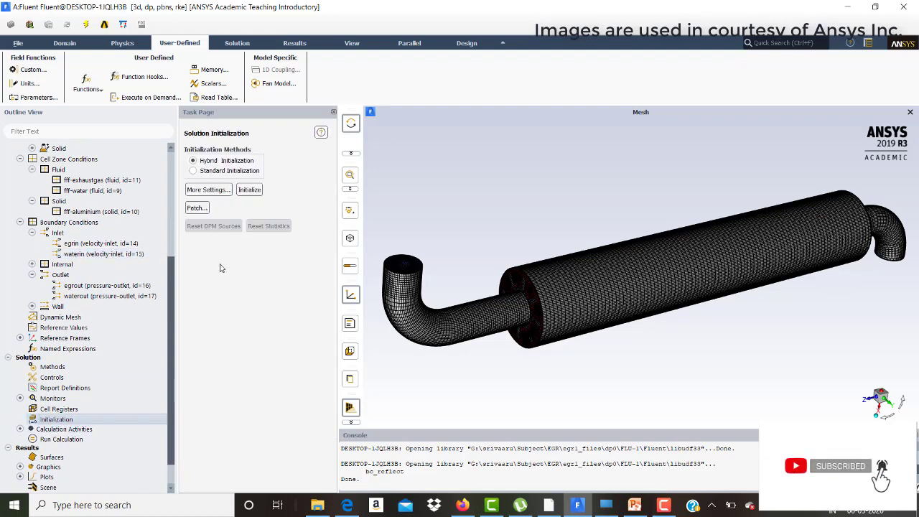
{"action": "left_click", "coordinate": [249, 191]}
{"action": "left_click", "coordinate": [621, 285]}
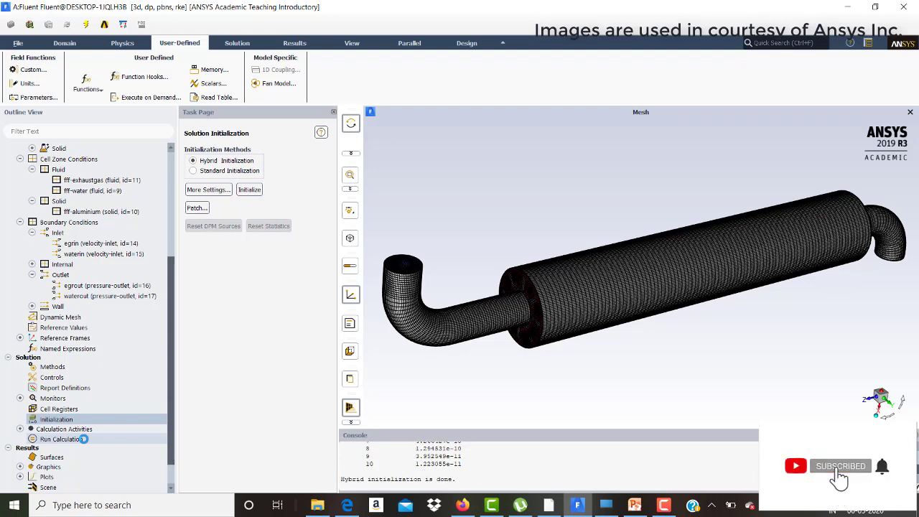
{"action": "left_click", "coordinate": [84, 440]}
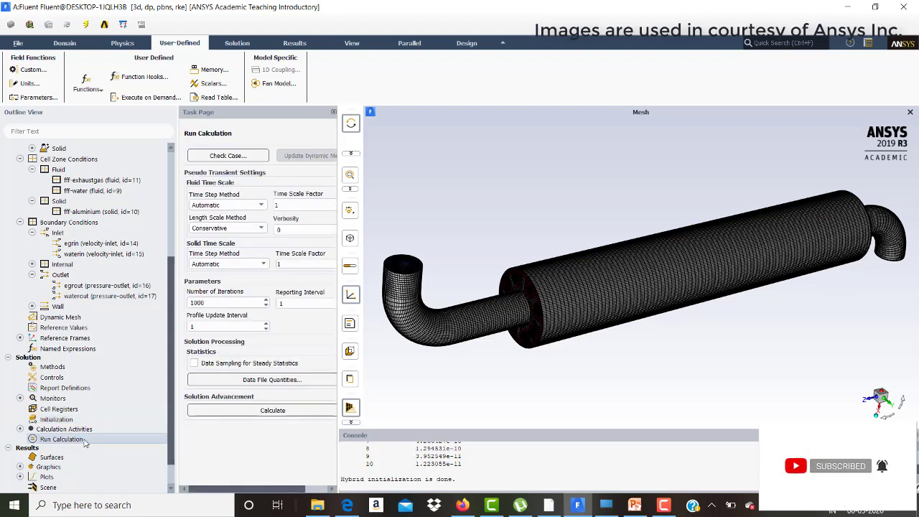
{"action": "left_click", "coordinate": [234, 410]}
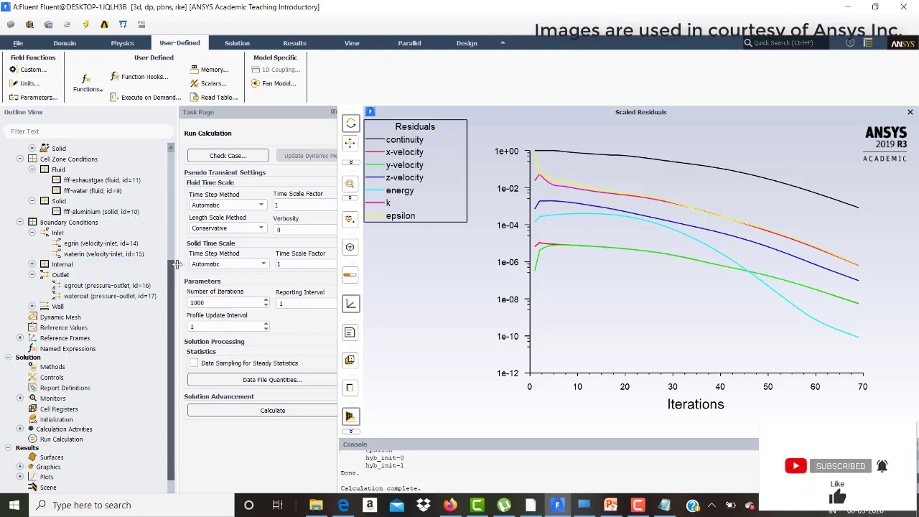
Enable discrete phase interaction with the continuous phase, plus thermophoretic, Saffman lift, virtual mass and pressure gradient forces, erosion/accretion and two-way turbulence coupling
{"action": "left_click_drag", "start_coordinate": [174, 269], "coordinate": [177, 166]}
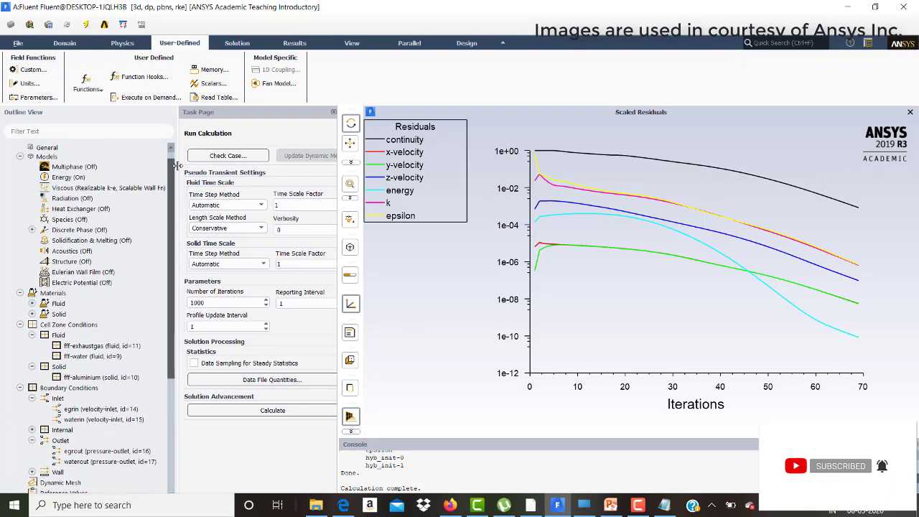
{"action": "left_click", "coordinate": [33, 230]}
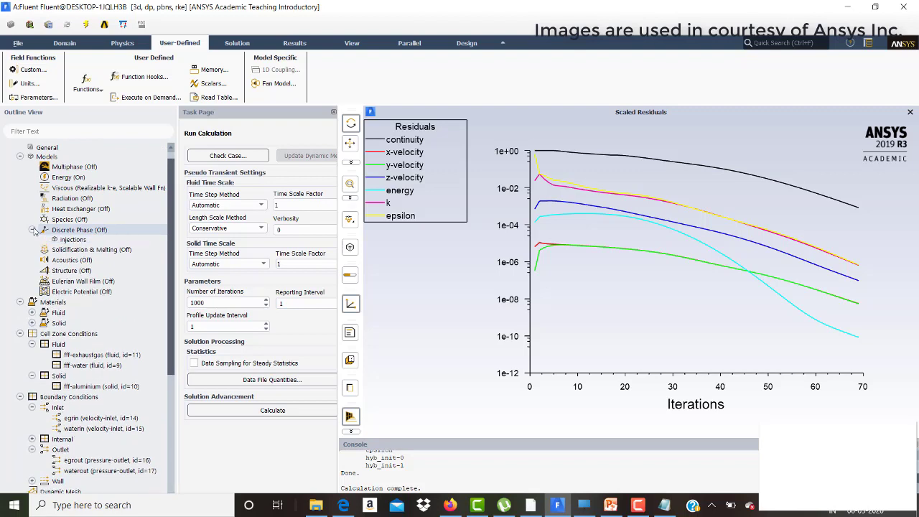
{"action": "double_click", "coordinate": [75, 230]}
{"action": "double_click", "coordinate": [75, 231]}
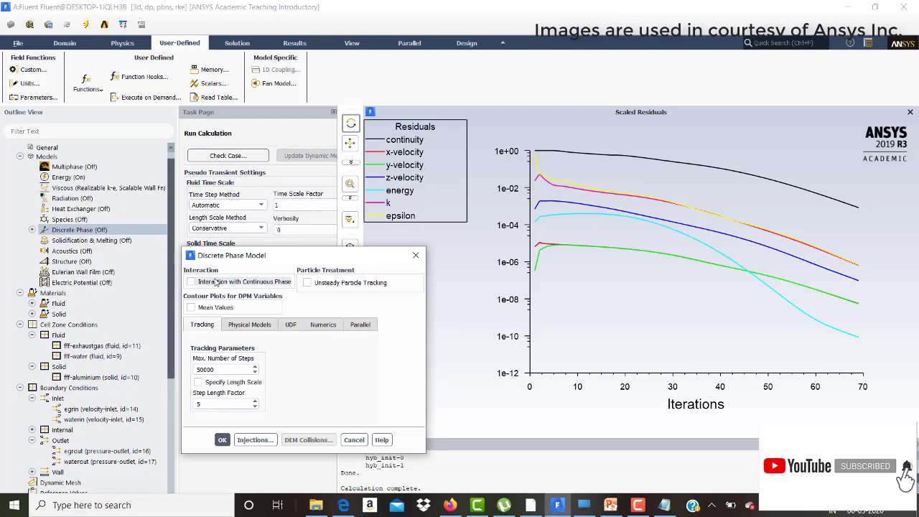
{"action": "left_click", "coordinate": [190, 282]}
{"action": "left_click_drag", "start_coordinate": [273, 262], "coordinate": [301, 106]}
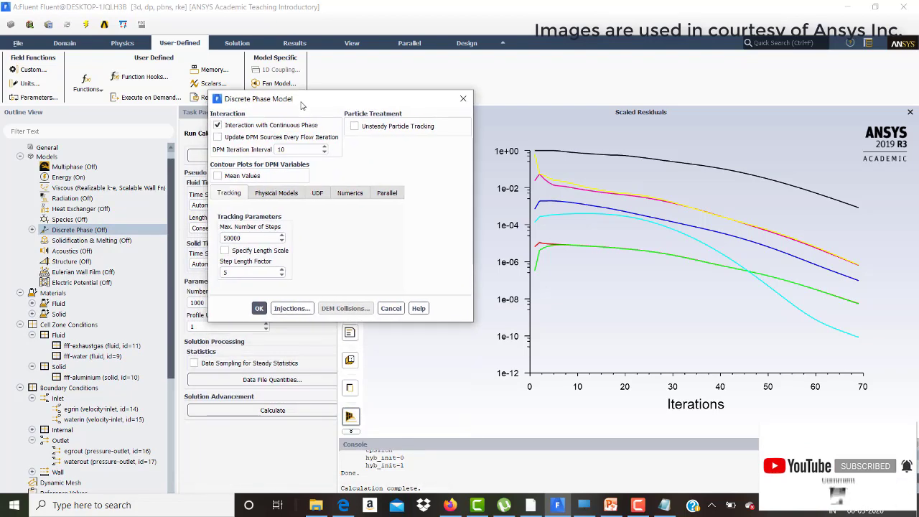
{"action": "left_click", "coordinate": [266, 192]}
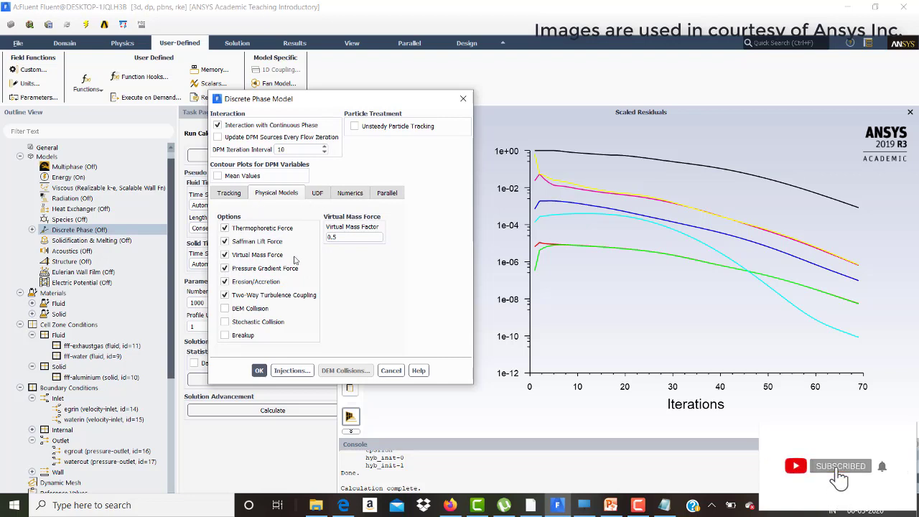
{"action": "left_click", "coordinate": [258, 370]}
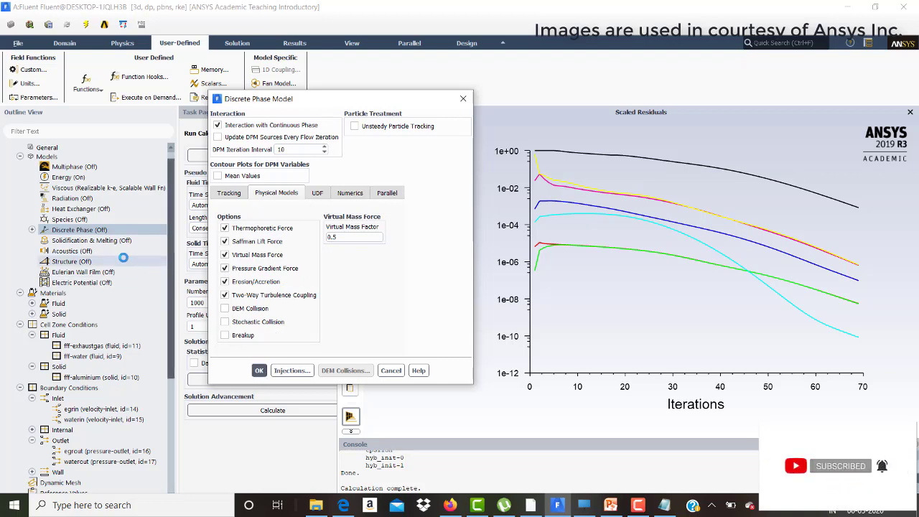
Create a discrete phase injection of type surface, released from the egrin surface
{"action": "left_click", "coordinate": [32, 229]}
{"action": "double_click", "coordinate": [74, 240]}
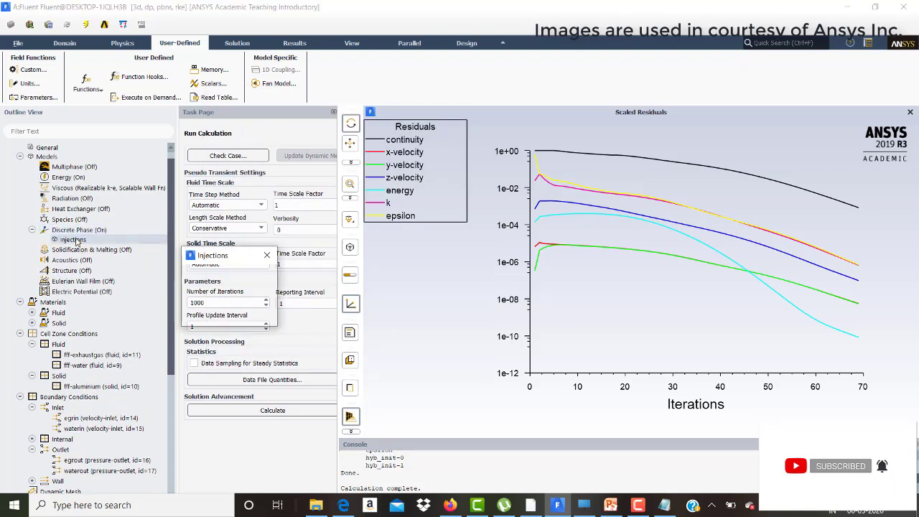
{"action": "left_click", "coordinate": [399, 276]}
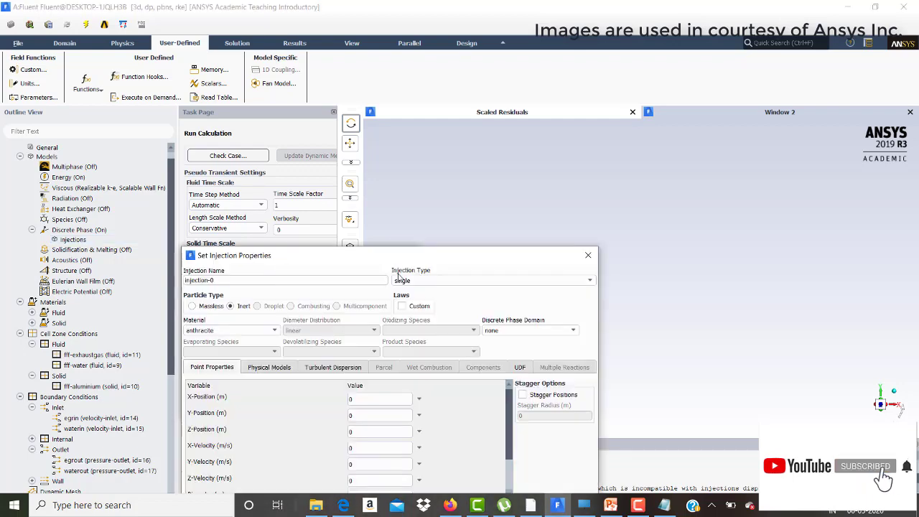
{"action": "left_click_drag", "start_coordinate": [407, 261], "coordinate": [407, 90]}
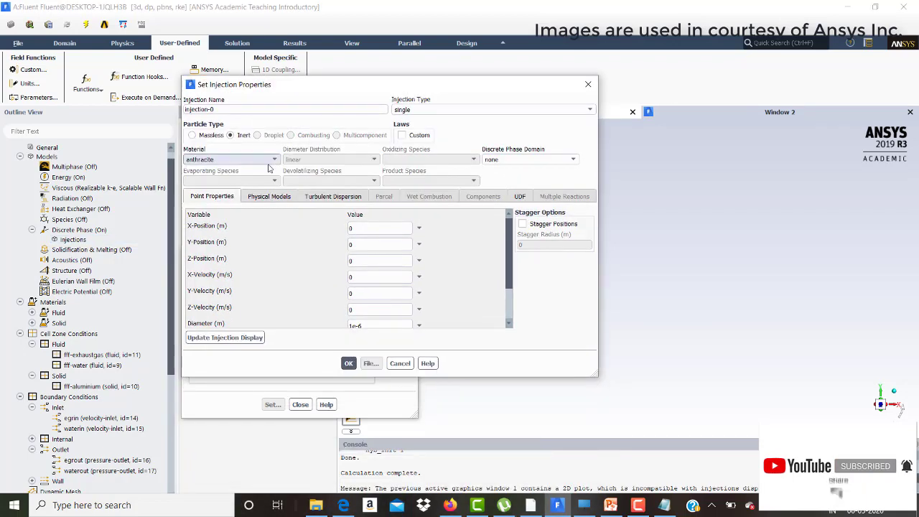
{"action": "left_click", "coordinate": [414, 111]}
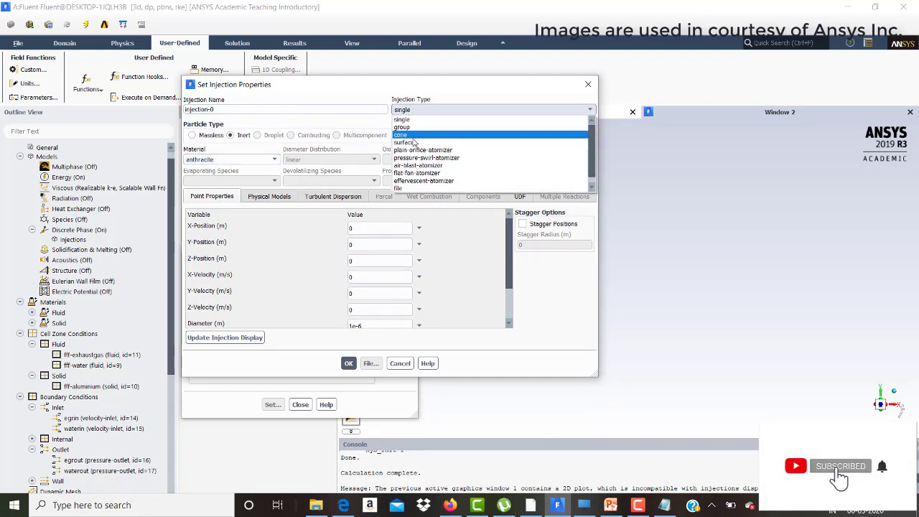
{"action": "left_click", "coordinate": [409, 142]}
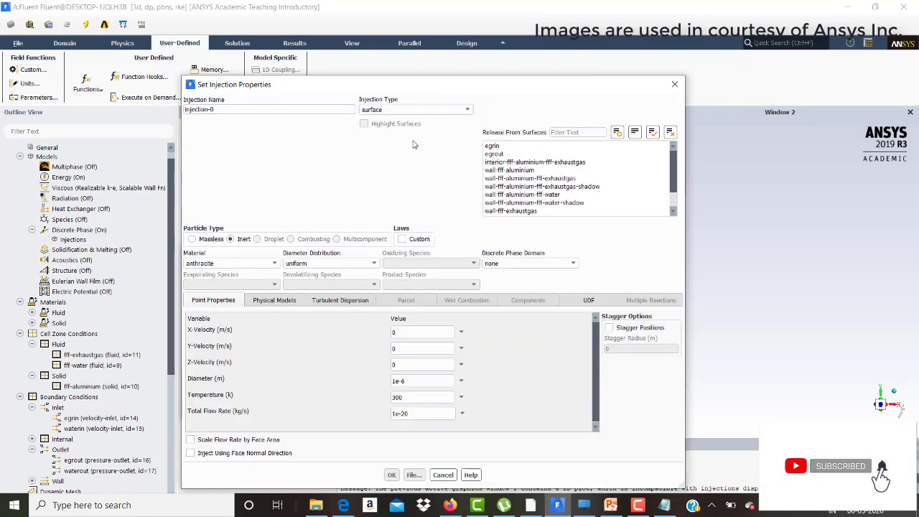
{"action": "left_click", "coordinate": [505, 148]}
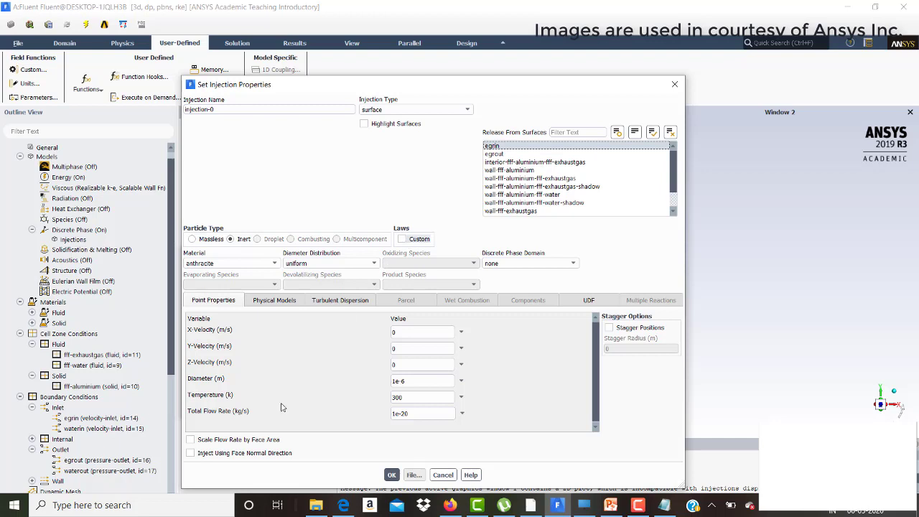
Make the injection use the face normal direction, enable custom laws with their default settings, and change its total flow rate
{"action": "left_click", "coordinate": [258, 453]}
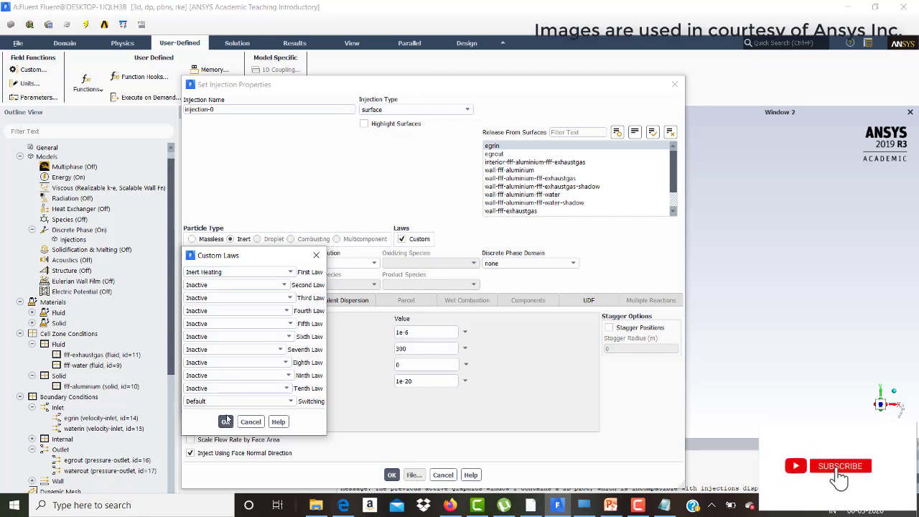
{"action": "left_click", "coordinate": [226, 422]}
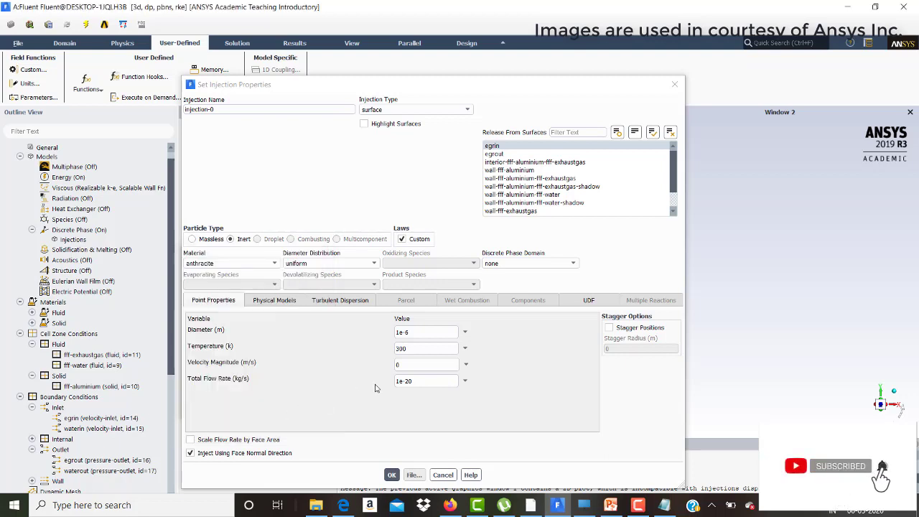
{"action": "left_click", "coordinate": [416, 381]}
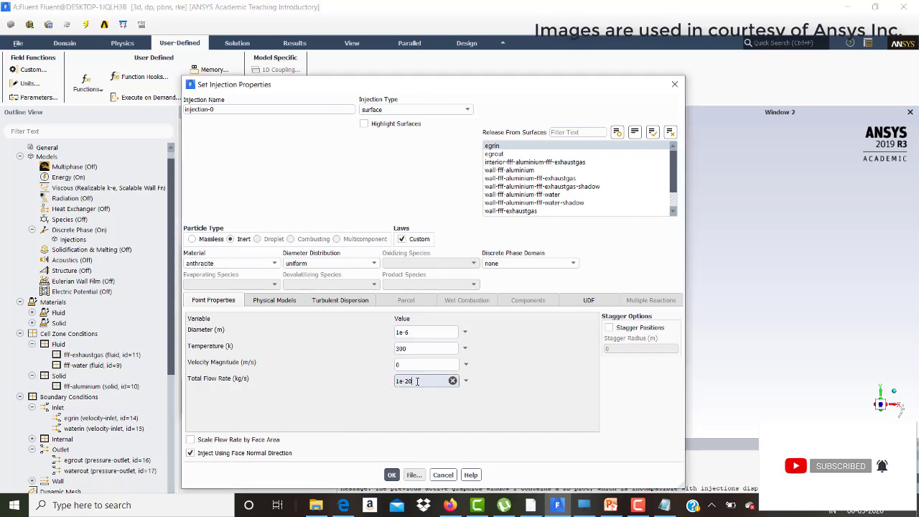
{"action": "key", "text": "BackSpace"}
{"action": "type", "text": "10"}
Enable the Discrete Random Walk Model with Random Eddy Lifetime for the injection, then accept it and close the injections list
{"action": "left_click", "coordinate": [259, 302]}
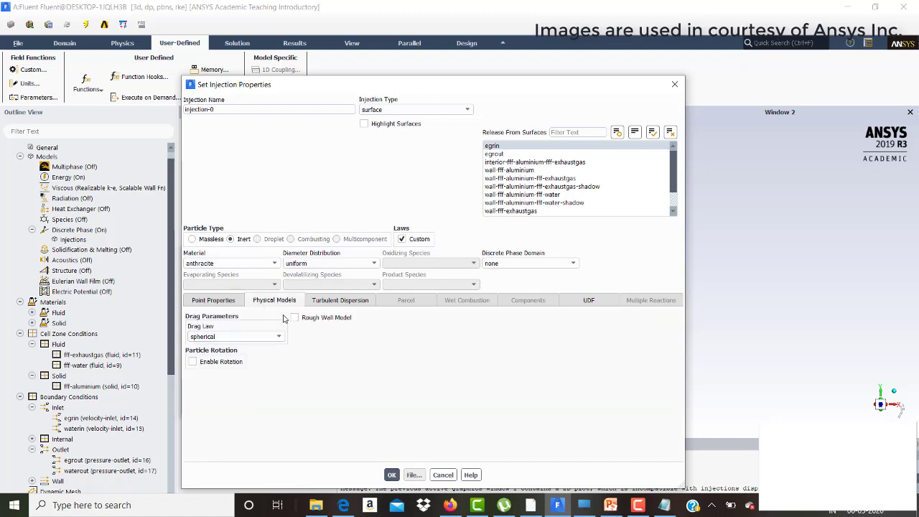
{"action": "left_click", "coordinate": [321, 300]}
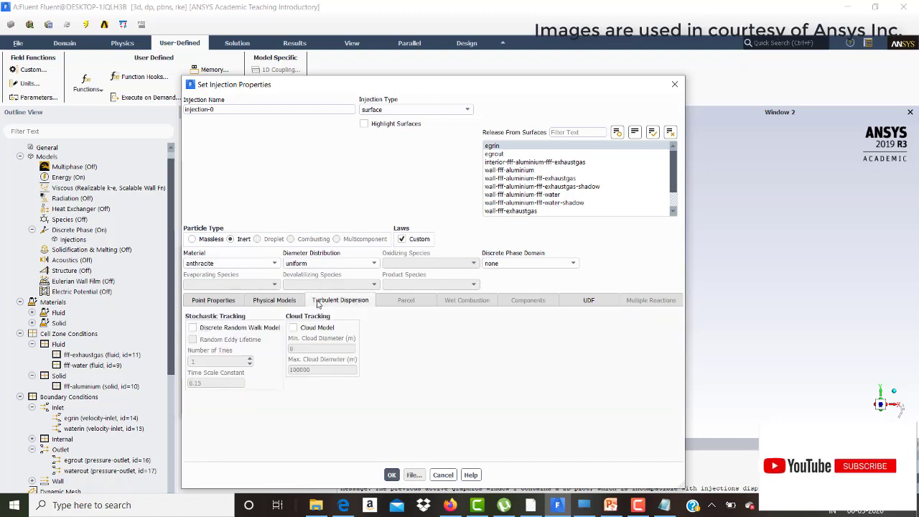
{"action": "left_click", "coordinate": [215, 328]}
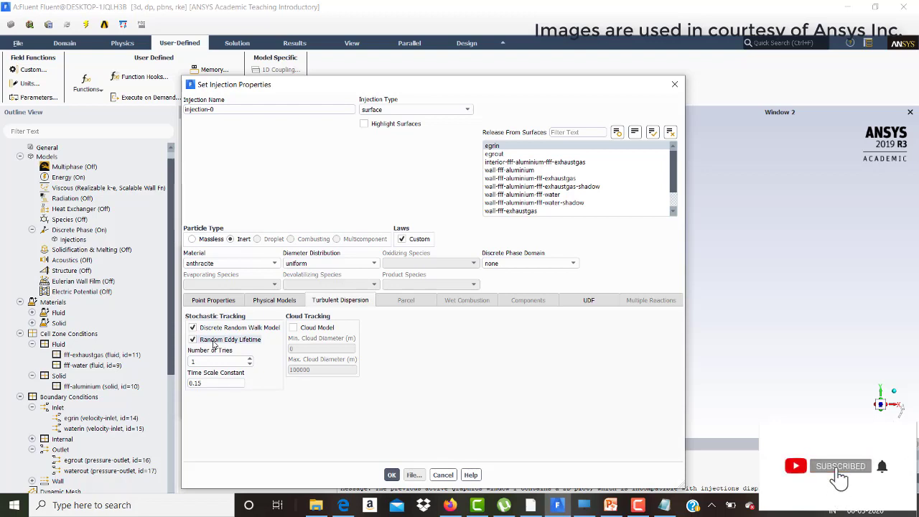
{"action": "left_click", "coordinate": [391, 475]}
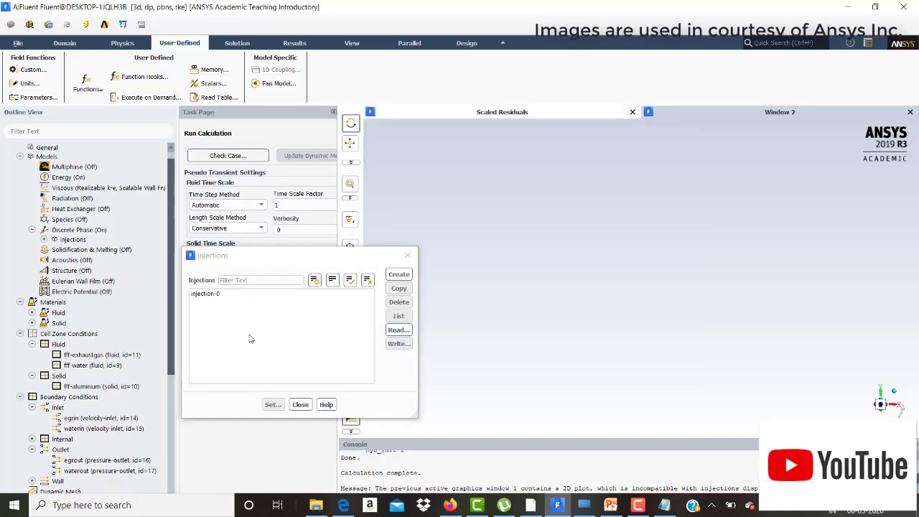
{"action": "left_click", "coordinate": [301, 405]}
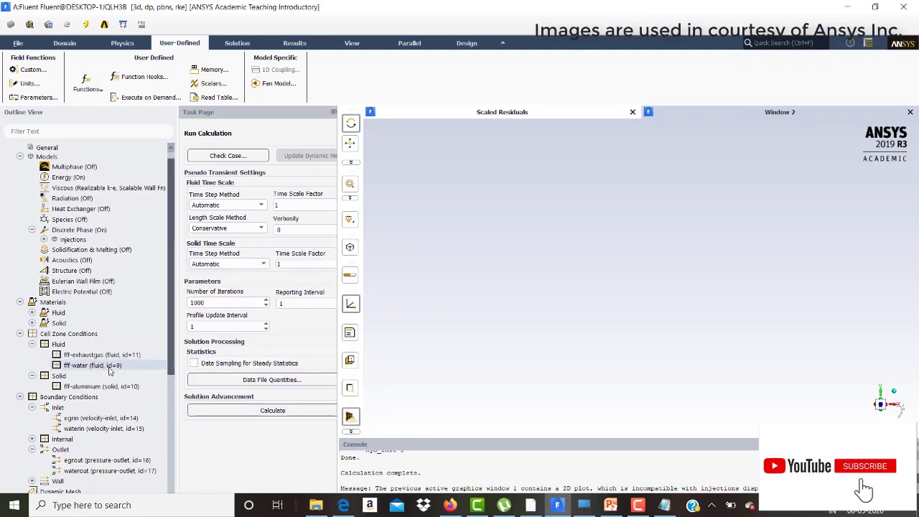
Expand the wall boundaries and view the settings of wall-fff-aluminium-fff-water-shadow without changing them
{"action": "left_click_drag", "start_coordinate": [167, 347], "coordinate": [168, 413]}
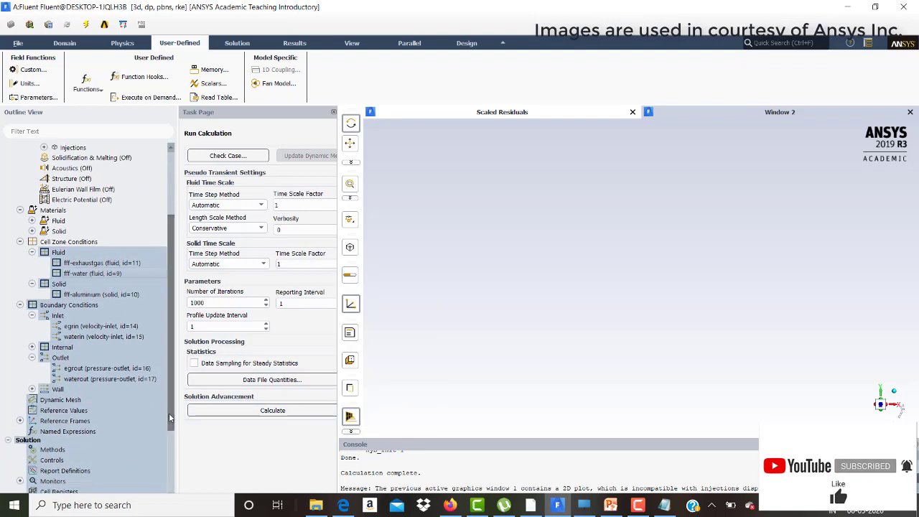
{"action": "left_click", "coordinate": [119, 311]}
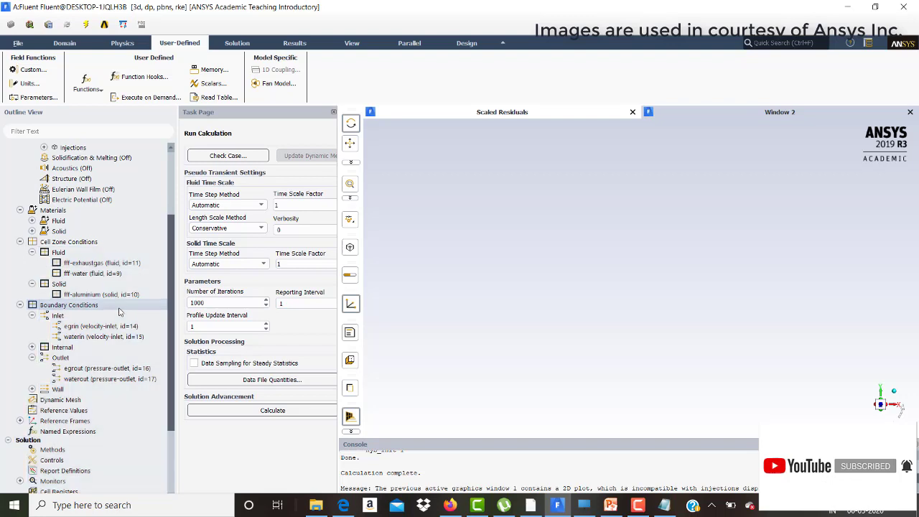
{"action": "left_click", "coordinate": [31, 389]}
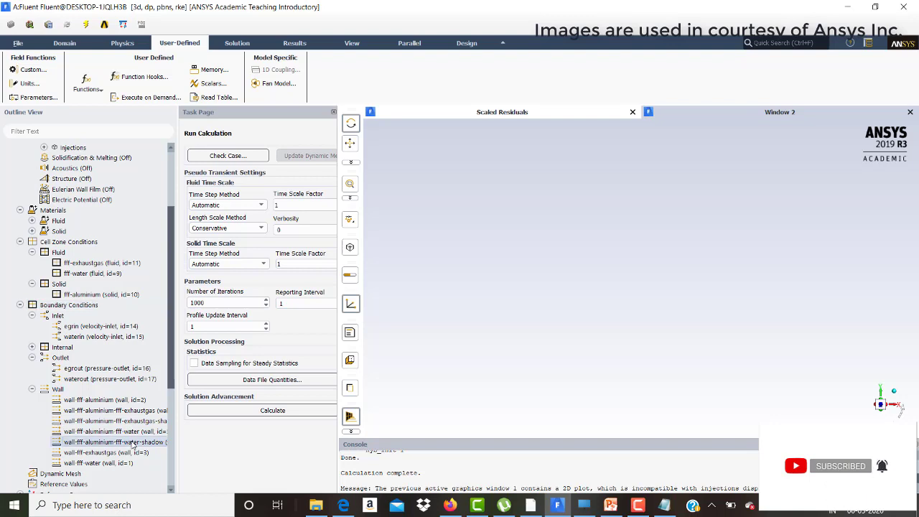
{"action": "double_click", "coordinate": [133, 442]}
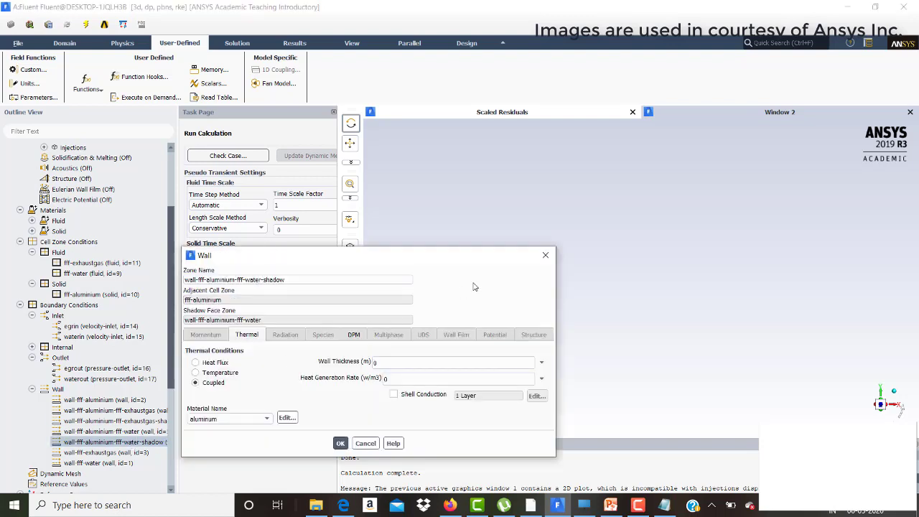
{"action": "left_click", "coordinate": [545, 255]}
Try a user-defined discrete phase boundary condition type on wall-fff-aluminium-fff-exhaustgas-shadow
{"action": "left_click", "coordinate": [113, 422]}
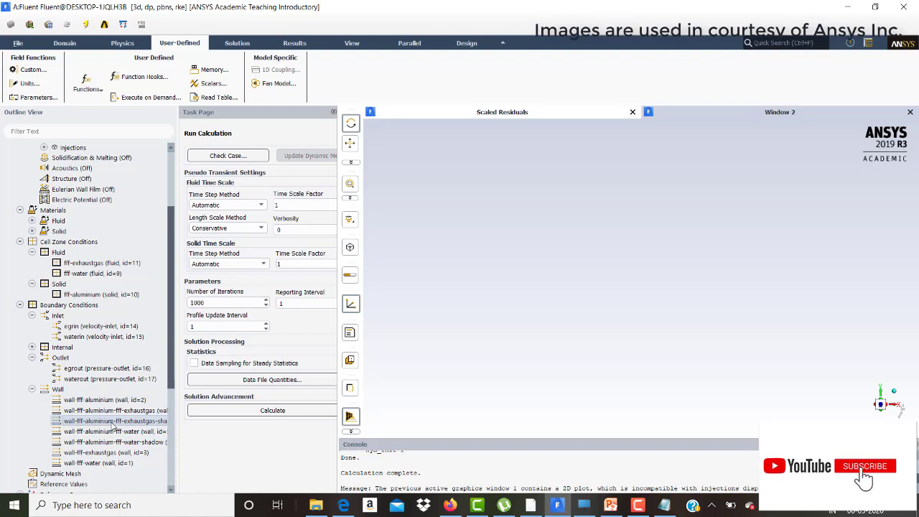
{"action": "double_click", "coordinate": [116, 420]}
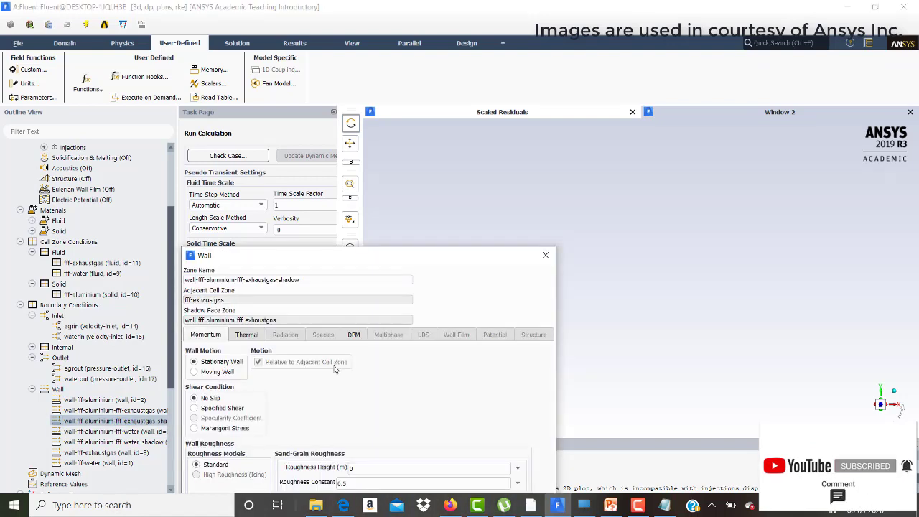
{"action": "left_click", "coordinate": [353, 335]}
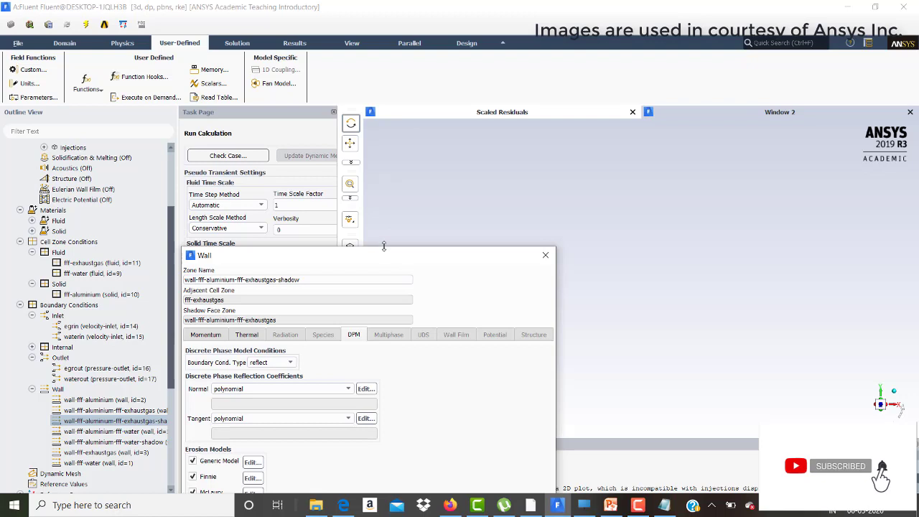
{"action": "left_click_drag", "start_coordinate": [384, 258], "coordinate": [392, 176]}
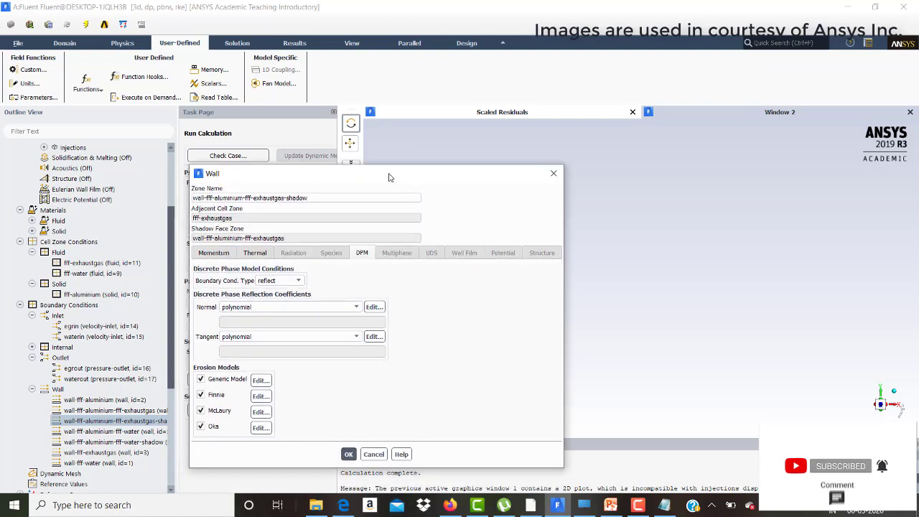
{"action": "left_click", "coordinate": [299, 280]}
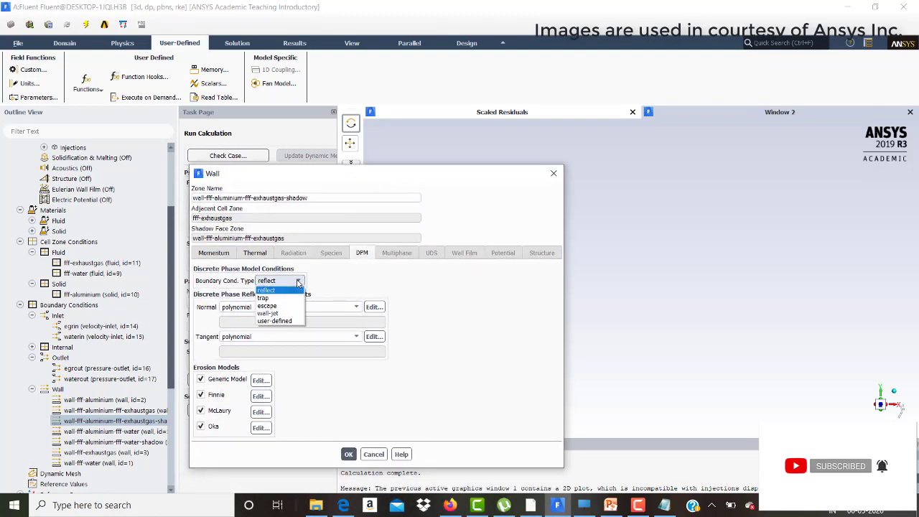
{"action": "left_click", "coordinate": [277, 321]}
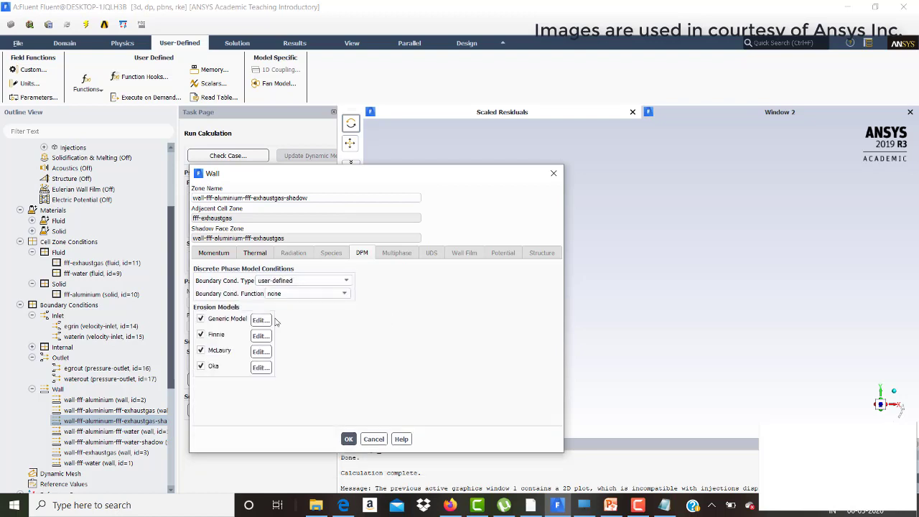
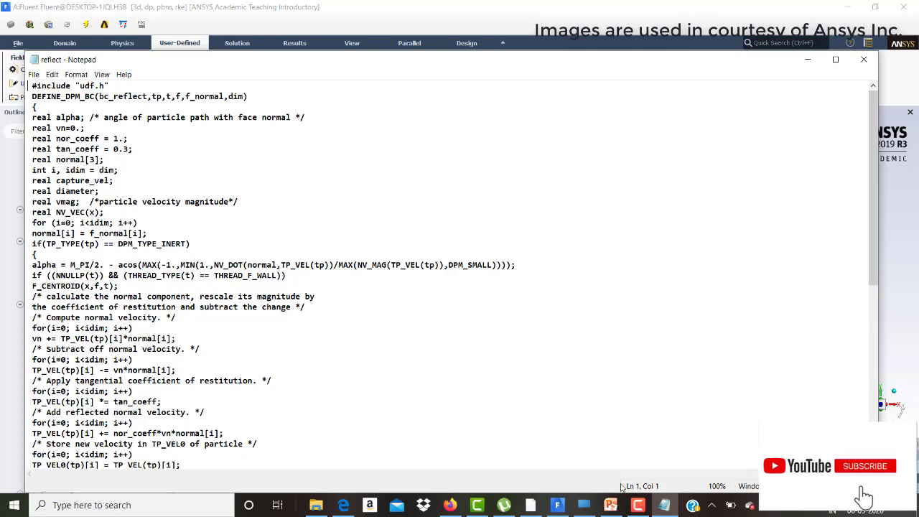
Examine the reflect UDF source code from start to end, consulting the web article on the coefficient of restitution
{"action": "left_click", "coordinate": [458, 506]}
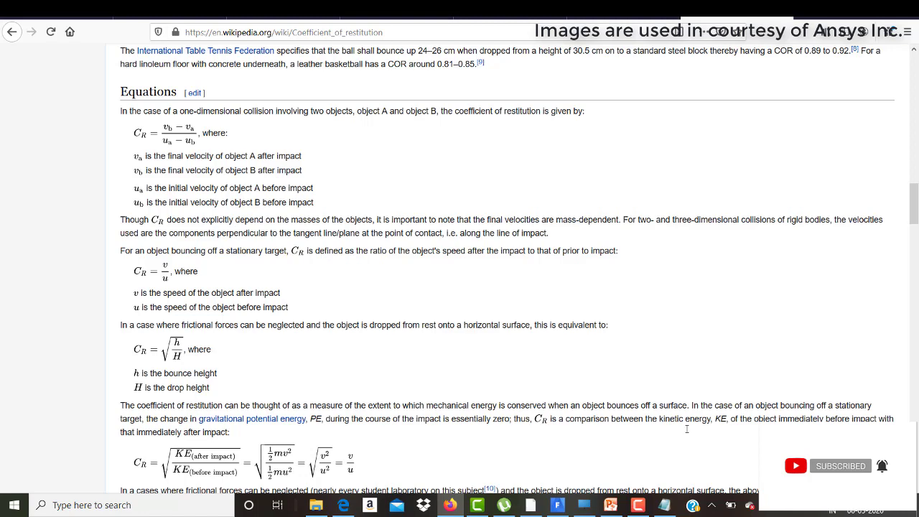
{"action": "left_click", "coordinate": [663, 502]}
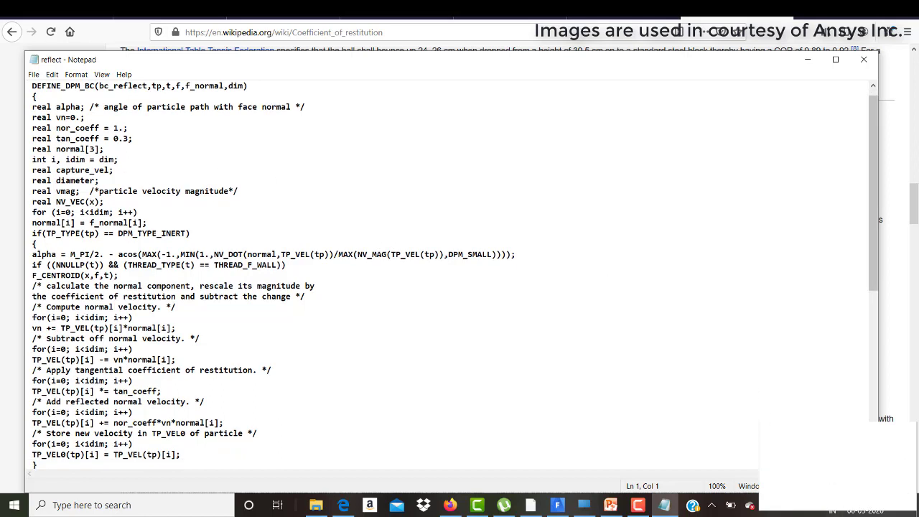
{"action": "scroll", "coordinate": [451, 278], "scroll_direction": "down", "scroll_amount": 1}
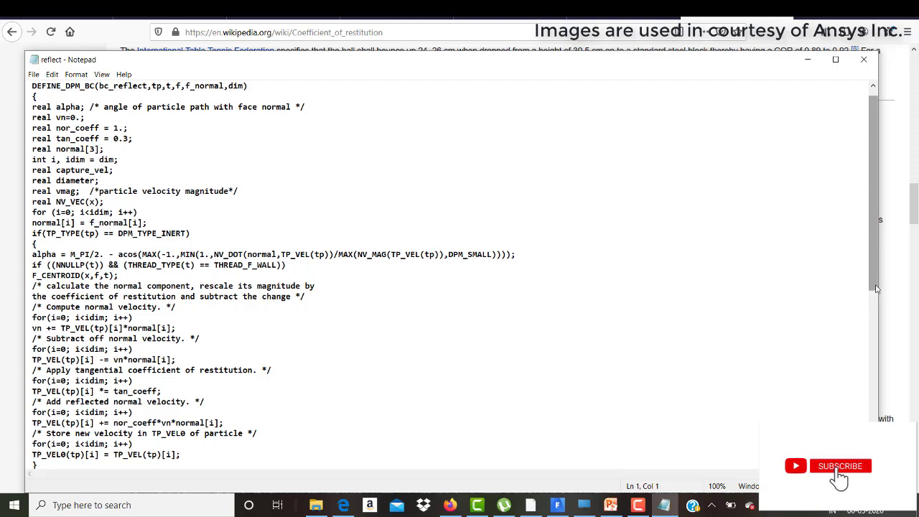
{"action": "left_click_drag", "start_coordinate": [876, 287], "coordinate": [876, 250]}
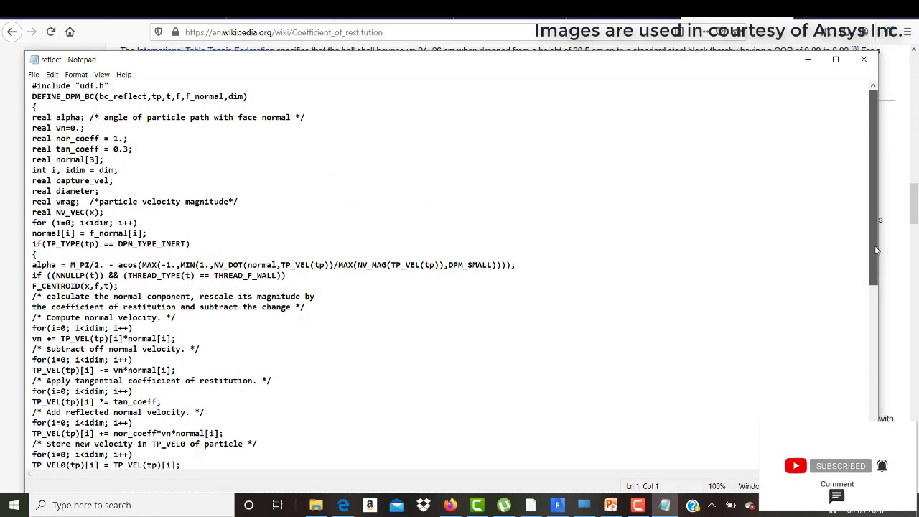
{"action": "left_click_drag", "start_coordinate": [885, 286], "coordinate": [897, 360]}
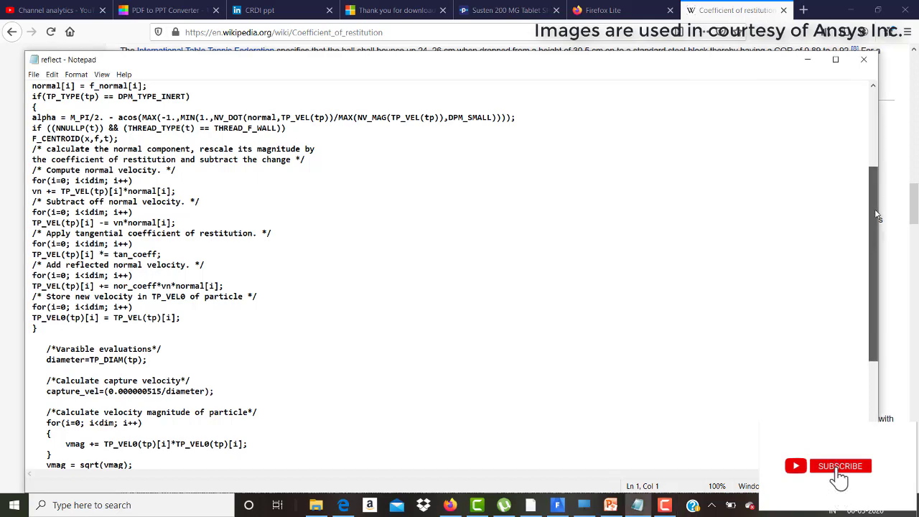
{"action": "left_click_drag", "start_coordinate": [875, 210], "coordinate": [877, 240]}
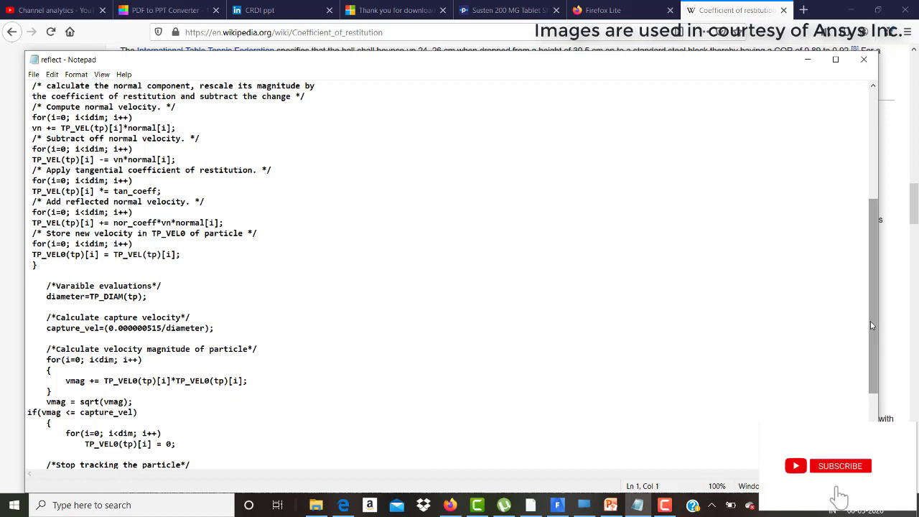
{"action": "left_click_drag", "start_coordinate": [871, 322], "coordinate": [874, 353]}
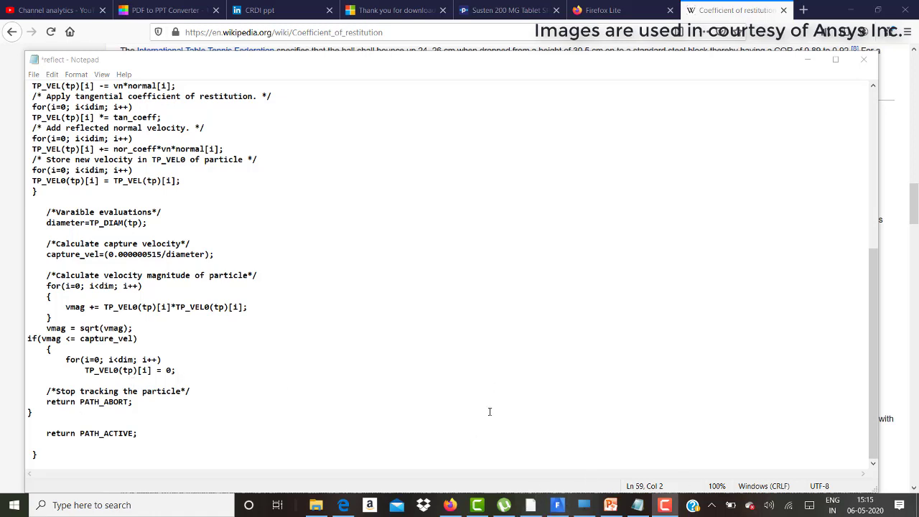
Save the reflect source file and switch back to Fluent, discarding the open wall settings
{"action": "left_click", "coordinate": [33, 74]}
{"action": "left_click", "coordinate": [48, 122]}
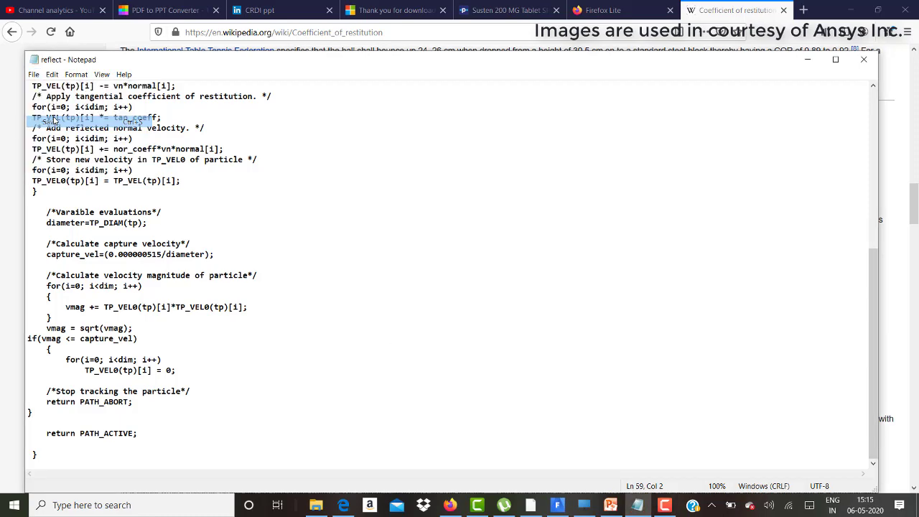
{"action": "left_click", "coordinate": [558, 505]}
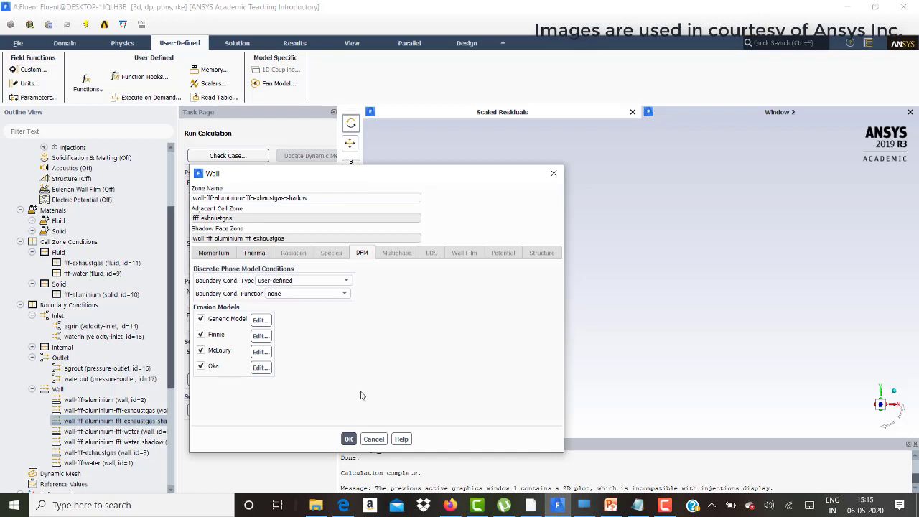
{"action": "left_click", "coordinate": [373, 438]}
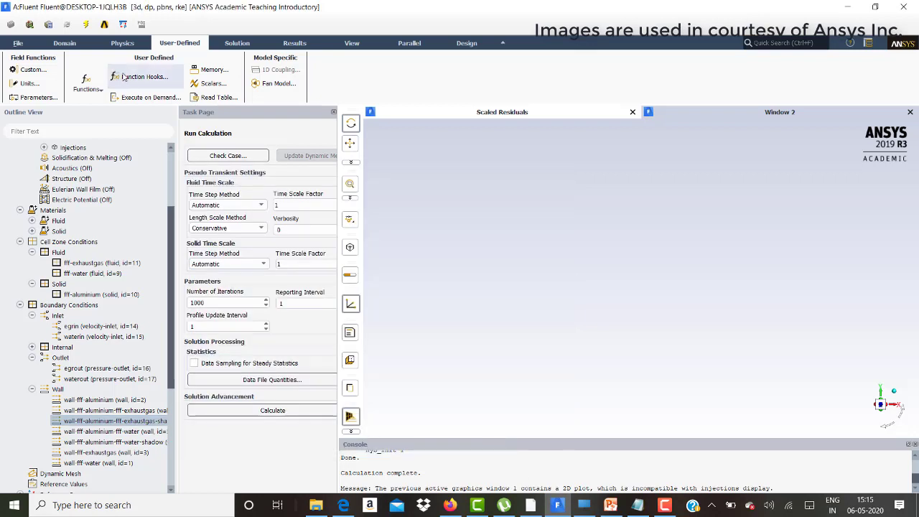
Try to add reflect.c from the EGR\egr\New folder directory to the source files of the compiled UDFs
{"action": "left_click", "coordinate": [95, 83]}
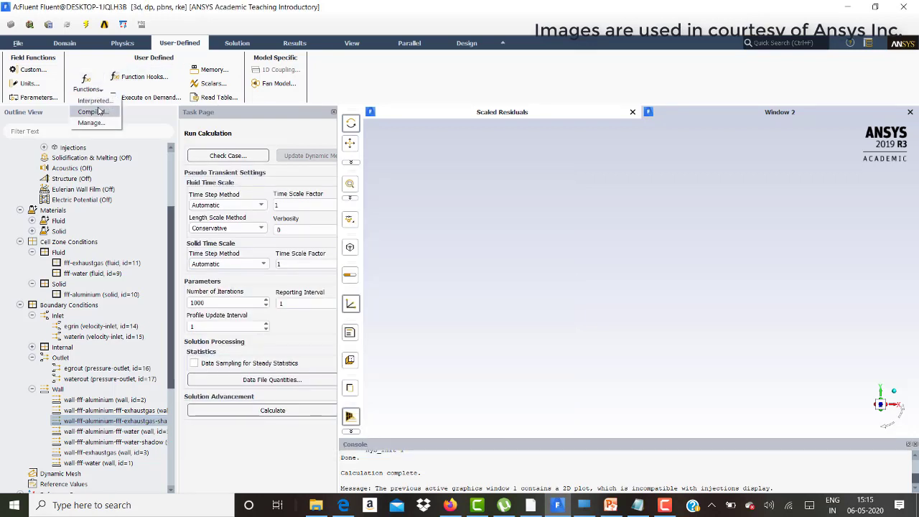
{"action": "left_click", "coordinate": [98, 111]}
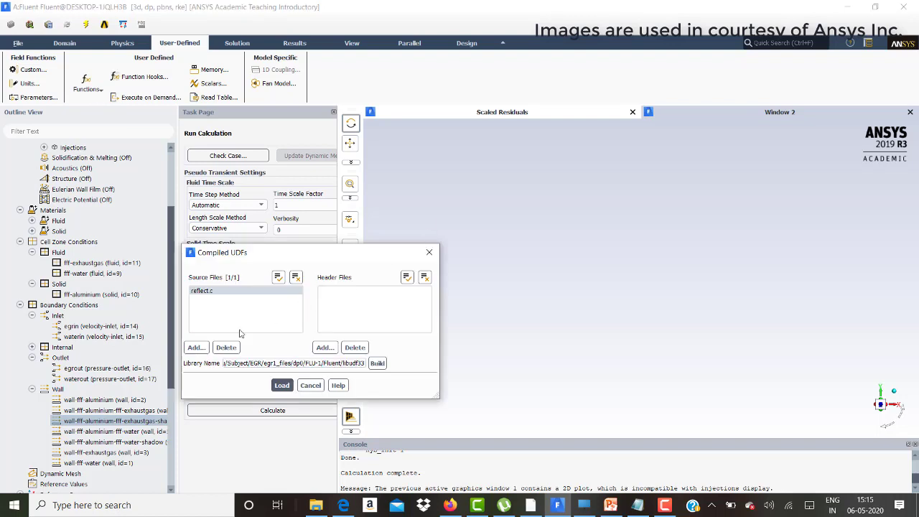
{"action": "left_click", "coordinate": [196, 348]}
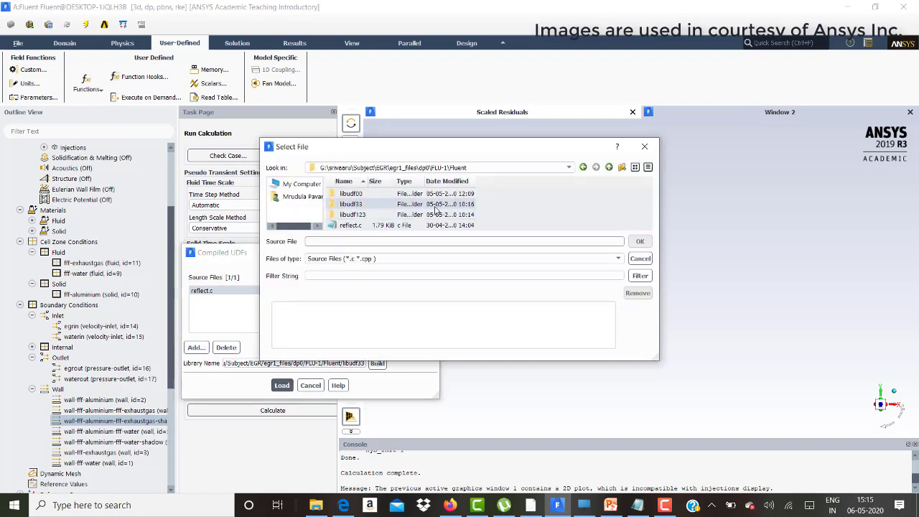
{"action": "left_click", "coordinate": [609, 167]}
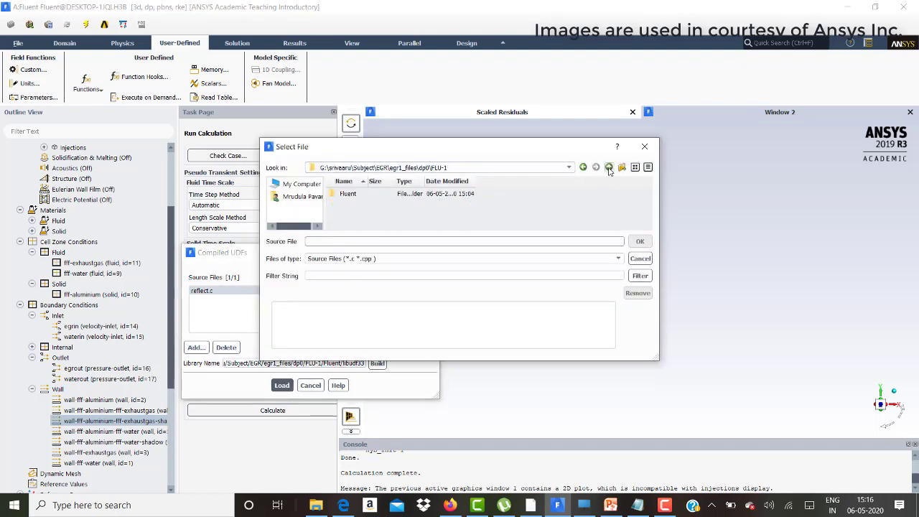
{"action": "left_click", "coordinate": [609, 167]}
{"action": "left_click", "coordinate": [608, 168]}
{"action": "left_click", "coordinate": [609, 167]}
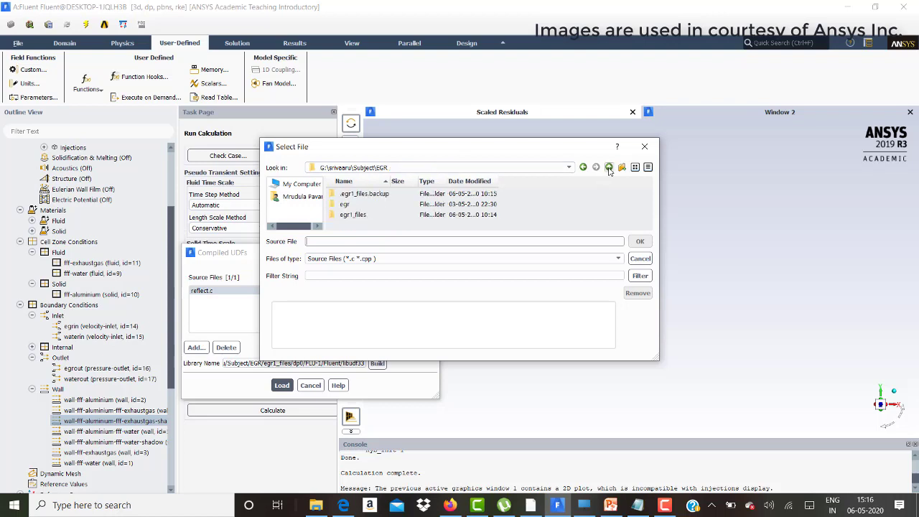
{"action": "double_click", "coordinate": [407, 205]}
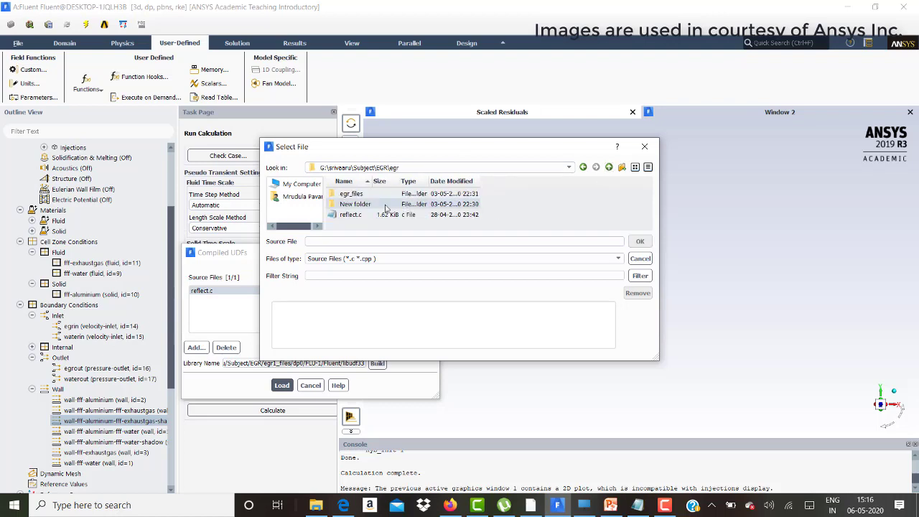
{"action": "double_click", "coordinate": [376, 207]}
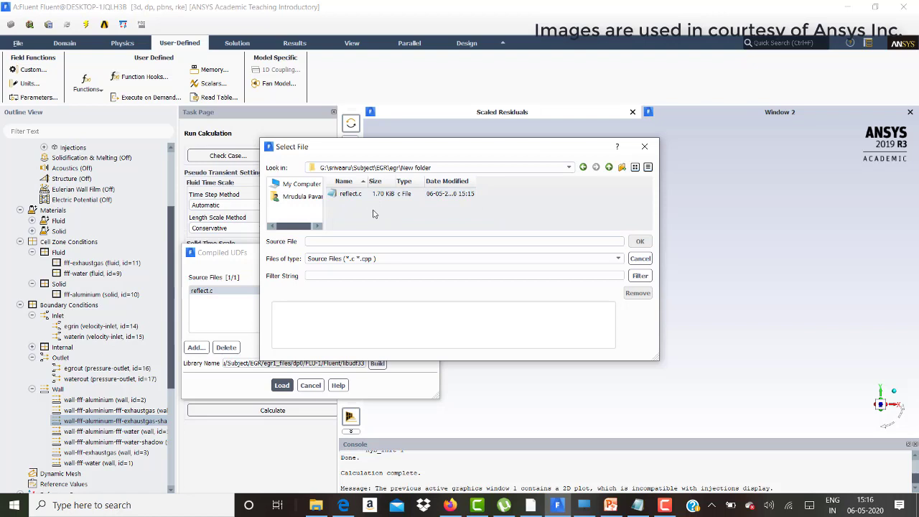
{"action": "double_click", "coordinate": [400, 192]}
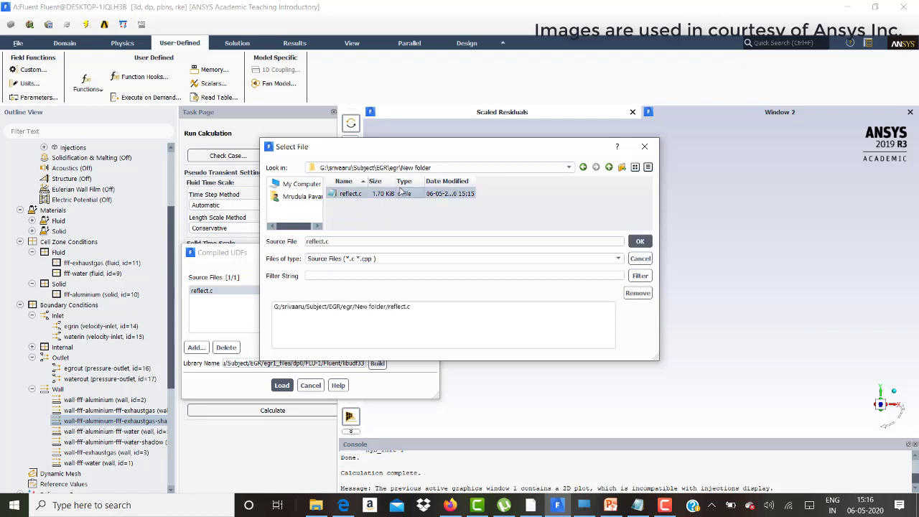
{"action": "left_click", "coordinate": [639, 241]}
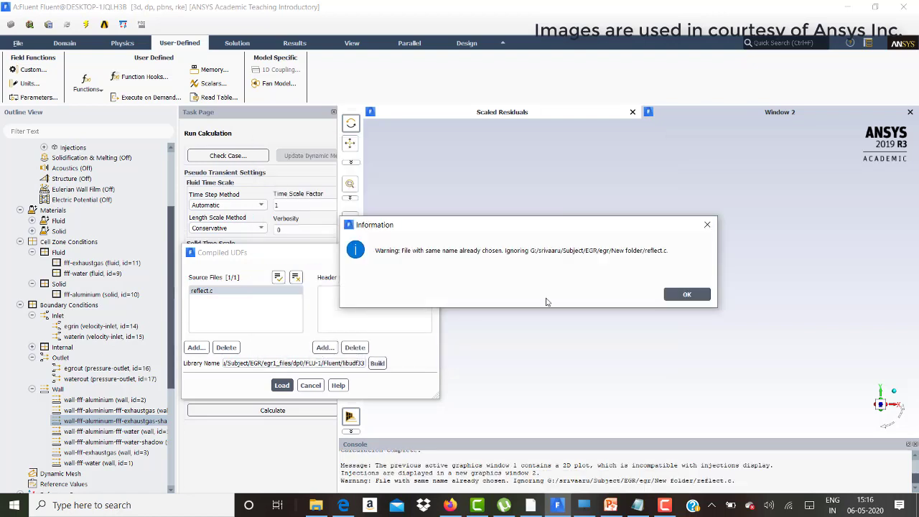
{"action": "left_click", "coordinate": [687, 295]}
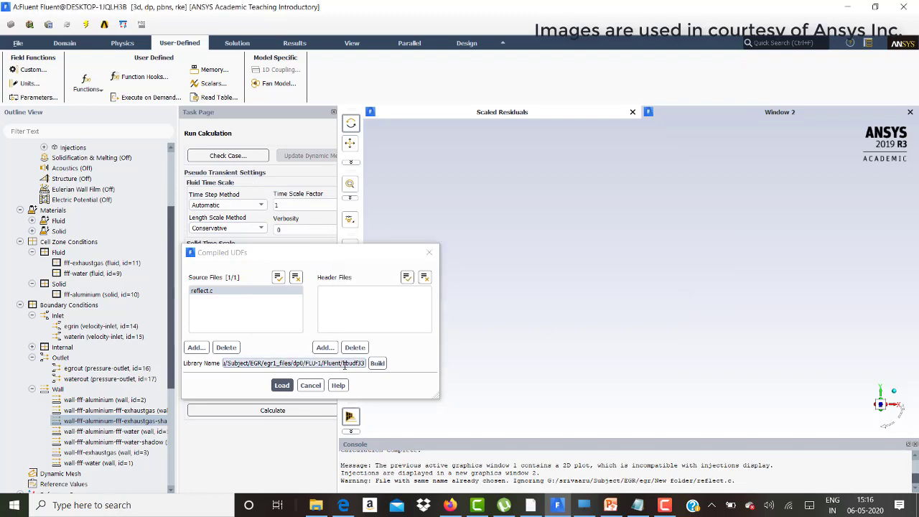
Name the compiled UDF library libudf334 and build it from reflect.c
{"action": "left_click", "coordinate": [345, 364]}
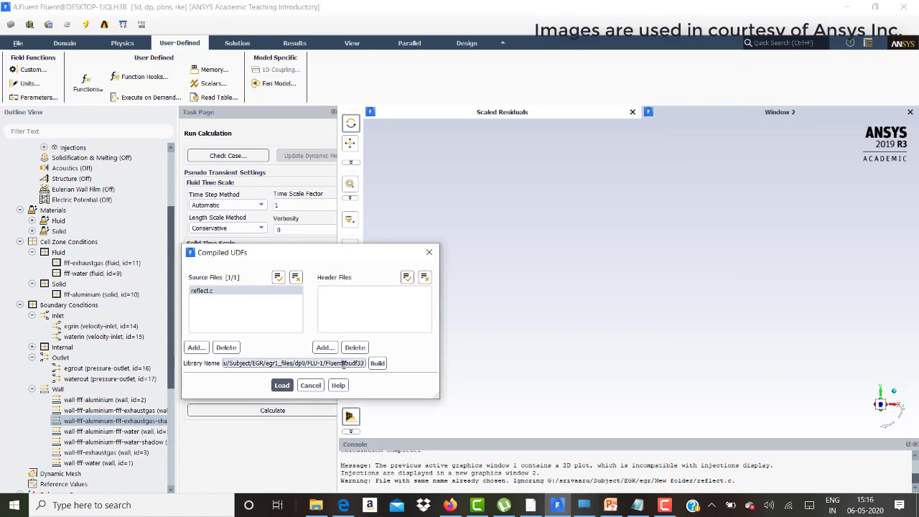
{"action": "key", "text": "BackSpace"}
{"action": "key", "text": "BackSpace"}
{"action": "key", "text": "BackSpace"}
{"action": "key", "text": "BackSpace"}
{"action": "key", "text": "BackSpace"}
{"action": "key", "text": "BackSpace"}
{"action": "key", "text": "BackSpace"}
{"action": "key", "text": "BackSpace"}
{"action": "key", "text": "BackSpace"}
{"action": "key", "text": "BackSpace"}
{"action": "key", "text": "BackSpace"}
{"action": "key", "text": "BackSpace"}
{"action": "key", "text": "BackSpace"}
{"action": "key", "text": "BackSpace"}
{"action": "key", "text": "BackSpace"}
{"action": "key", "text": "BackSpace"}
{"action": "key", "text": "BackSpace"}
{"action": "key", "text": "BackSpace"}
{"action": "key", "text": "BackSpace"}
{"action": "key", "text": "BackSpace"}
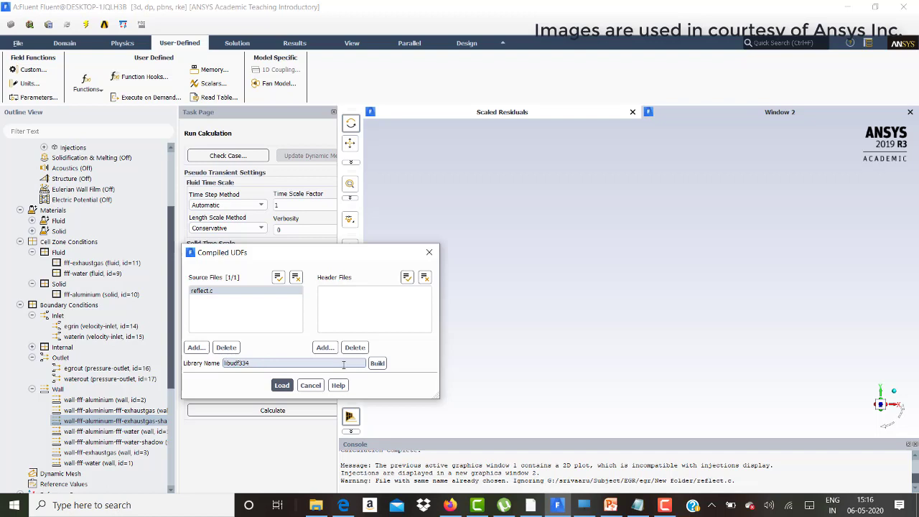
{"action": "left_click", "coordinate": [377, 363]}
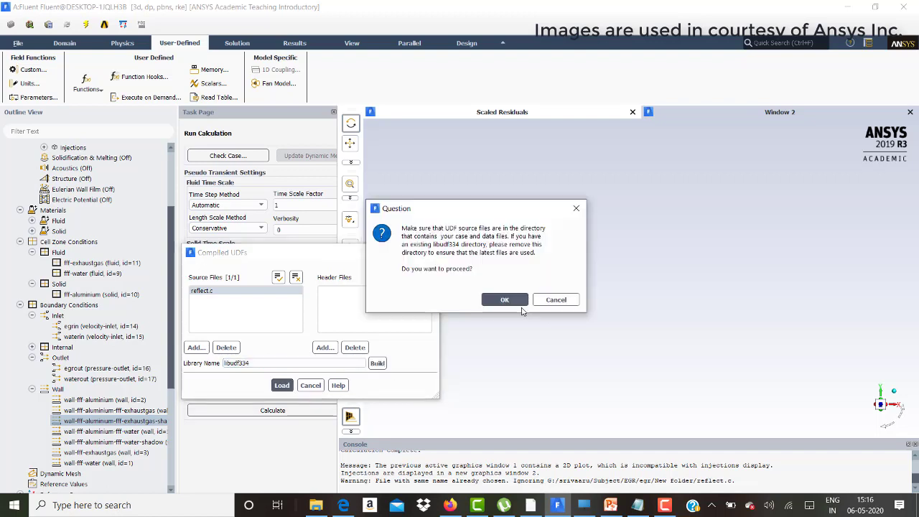
{"action": "left_click", "coordinate": [514, 303]}
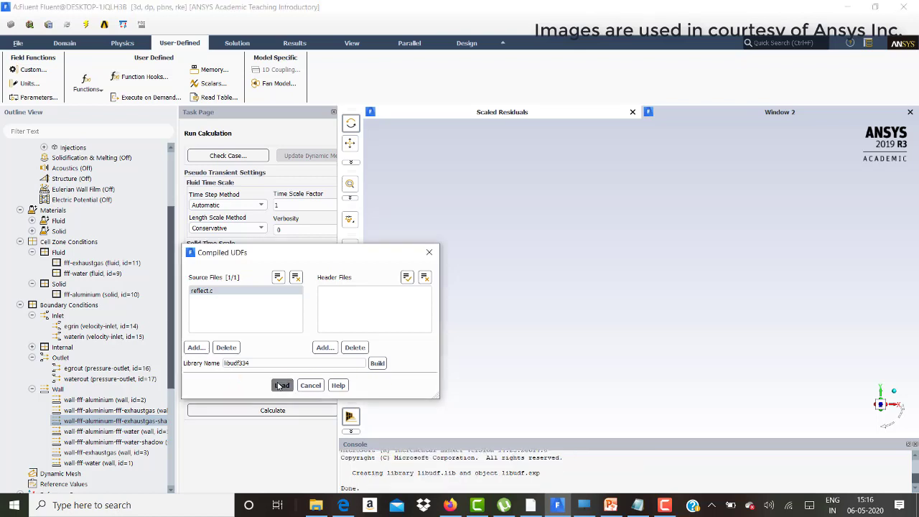
Load the libudf334 library and assign bc_reflect::libudf334 as the user-defined DPM boundary condition of wall-fff-aluminium-fff-exhaustgas-shadow
{"action": "left_click", "coordinate": [281, 385]}
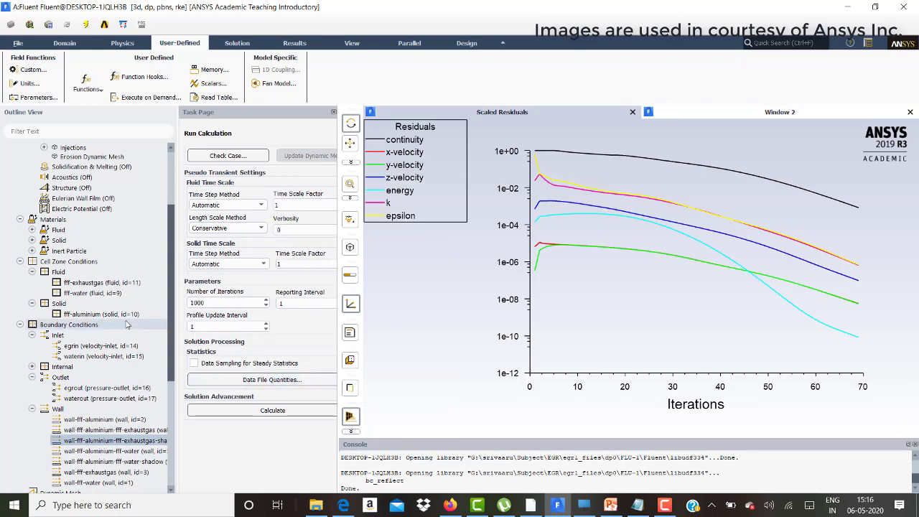
{"action": "double_click", "coordinate": [126, 442]}
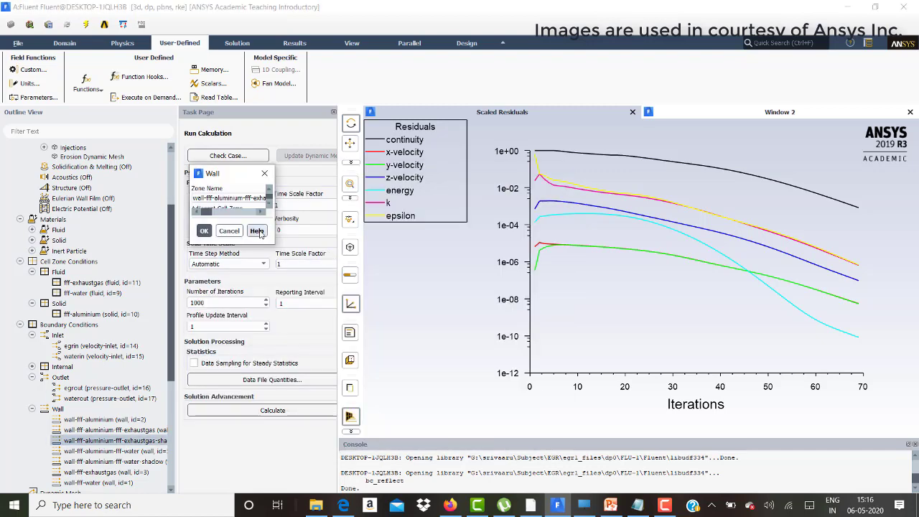
{"action": "left_click", "coordinate": [238, 230]}
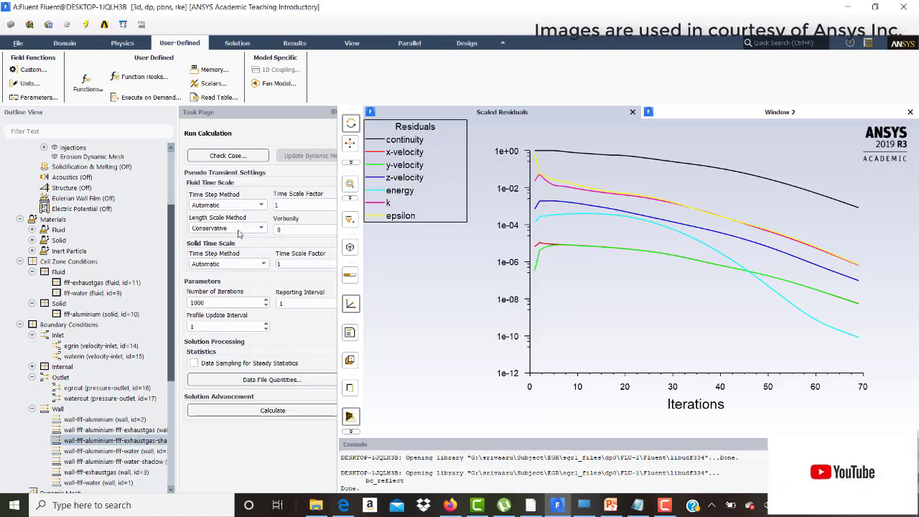
{"action": "double_click", "coordinate": [140, 441]}
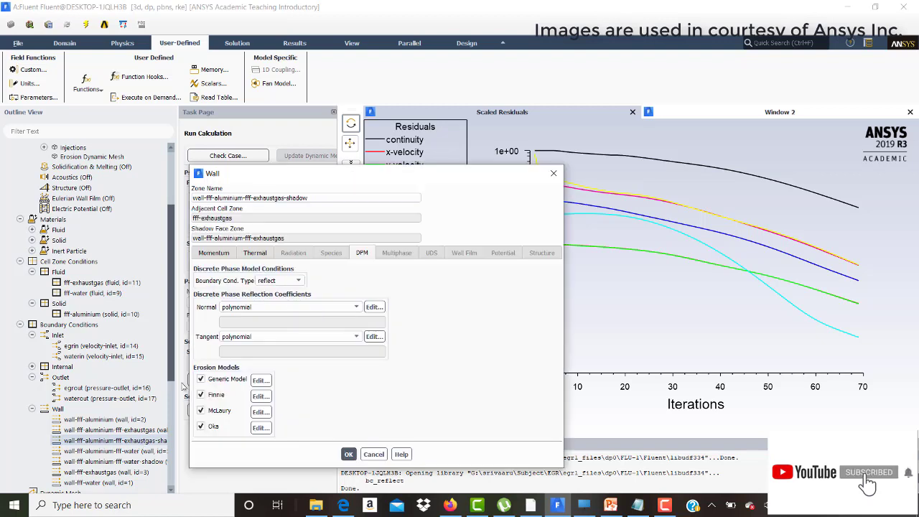
{"action": "left_click", "coordinate": [280, 280]}
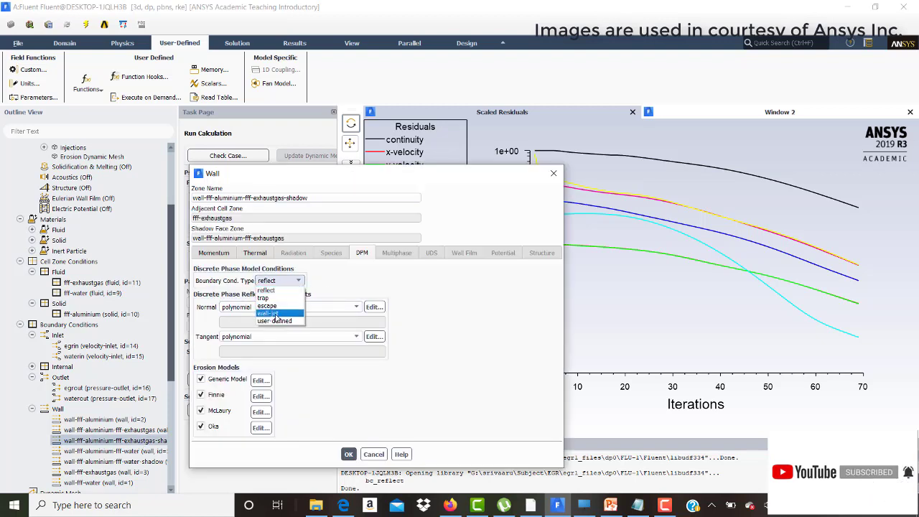
{"action": "left_click", "coordinate": [273, 321]}
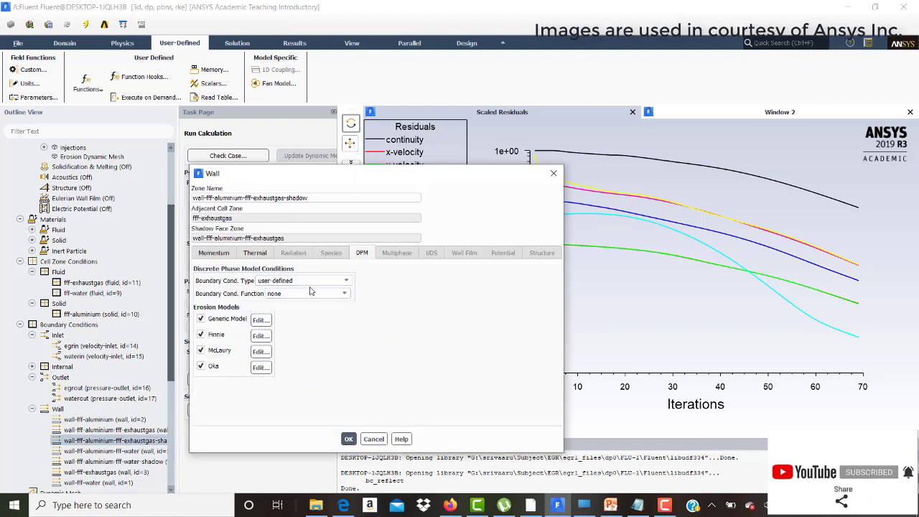
{"action": "left_click", "coordinate": [310, 293]}
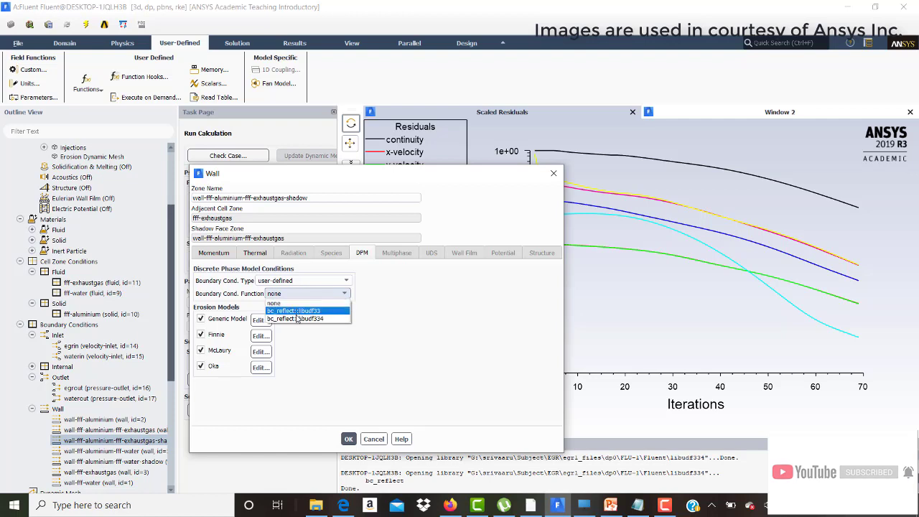
{"action": "left_click", "coordinate": [298, 319]}
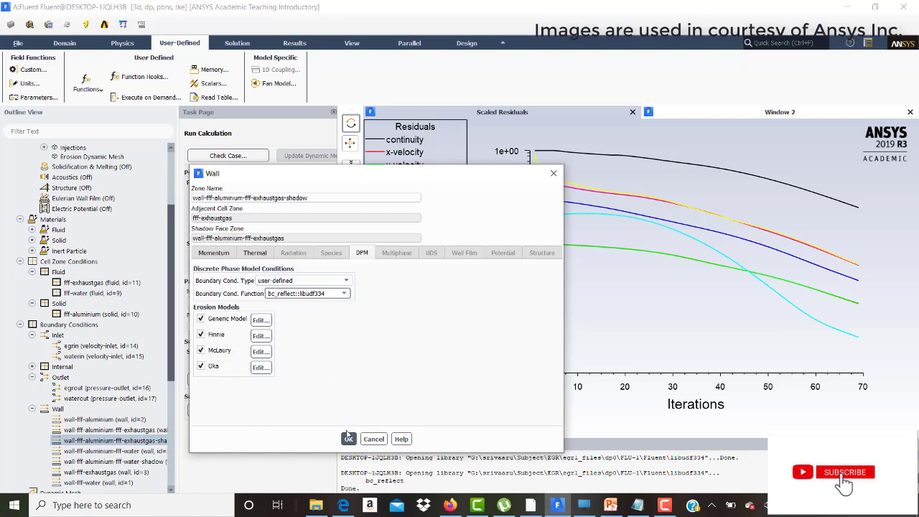
{"action": "left_click", "coordinate": [349, 439]}
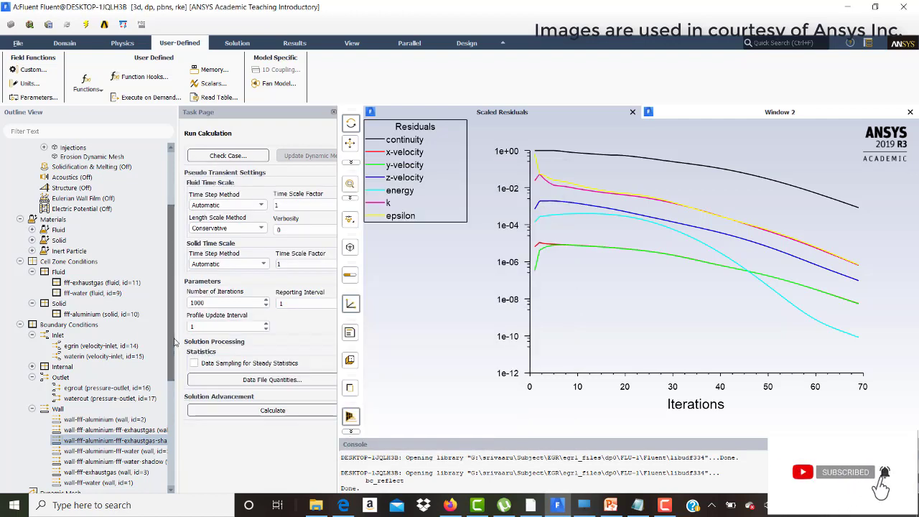
Set the number of iterations to 10 and start the calculation, using the settings changes for the current calculation only
{"action": "scroll", "coordinate": [173, 340], "scroll_direction": "down", "scroll_amount": 6}
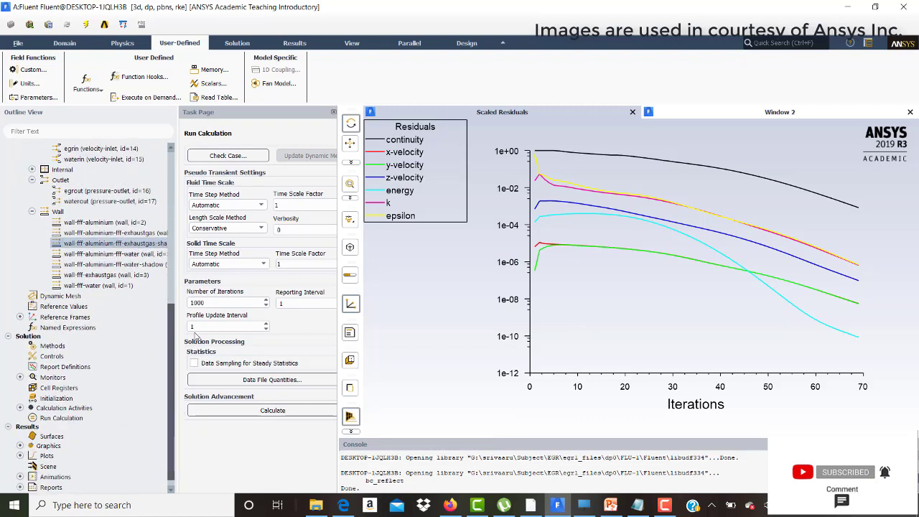
{"action": "left_click", "coordinate": [210, 303]}
{"action": "key", "text": "BackSpace"}
{"action": "key", "text": "BackSpace"}
{"action": "key", "text": "BackSpace"}
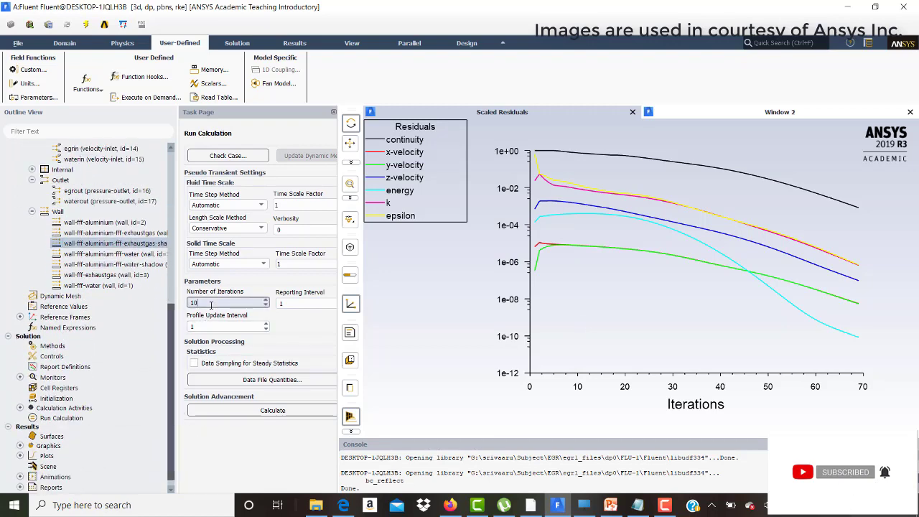
{"action": "left_click", "coordinate": [273, 414]}
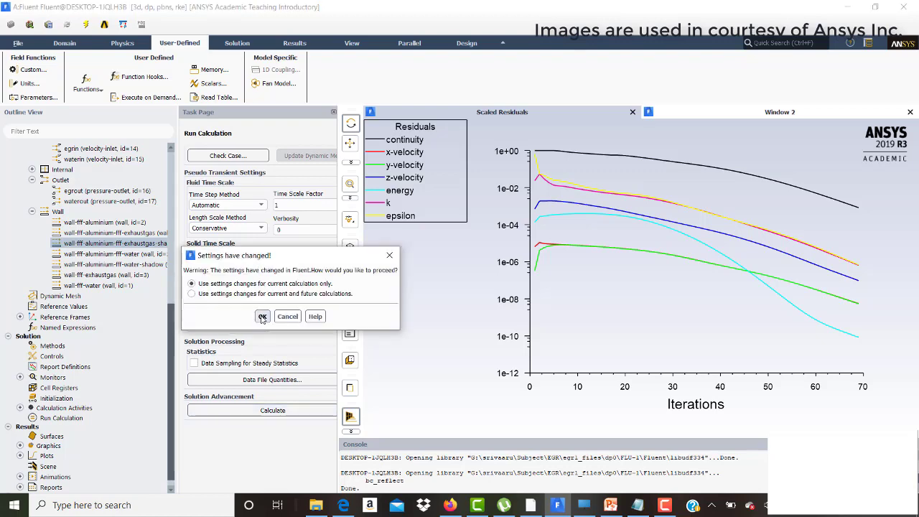
{"action": "left_click", "coordinate": [262, 316]}
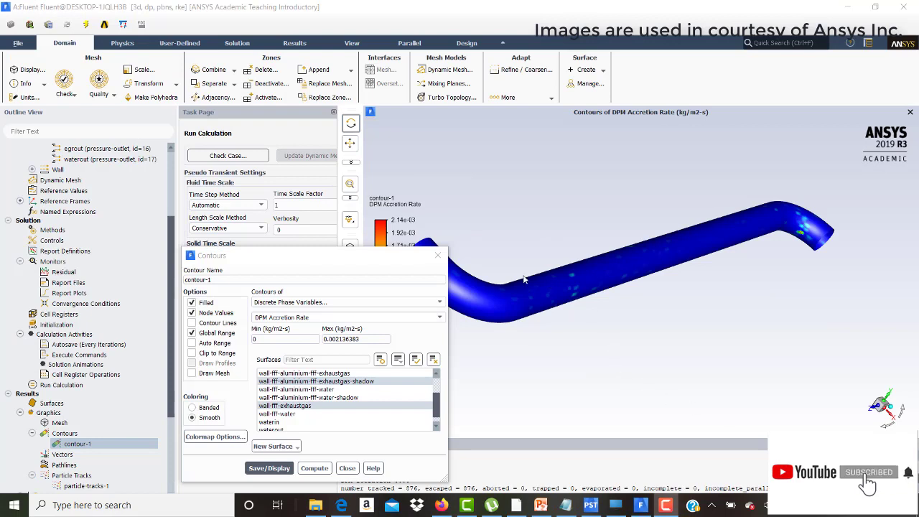
Examine the DPM accretion rate contour on the exhaust gas walls alongside the reflect source code, and close the contour settings
{"action": "left_click_drag", "start_coordinate": [651, 238], "coordinate": [683, 293]}
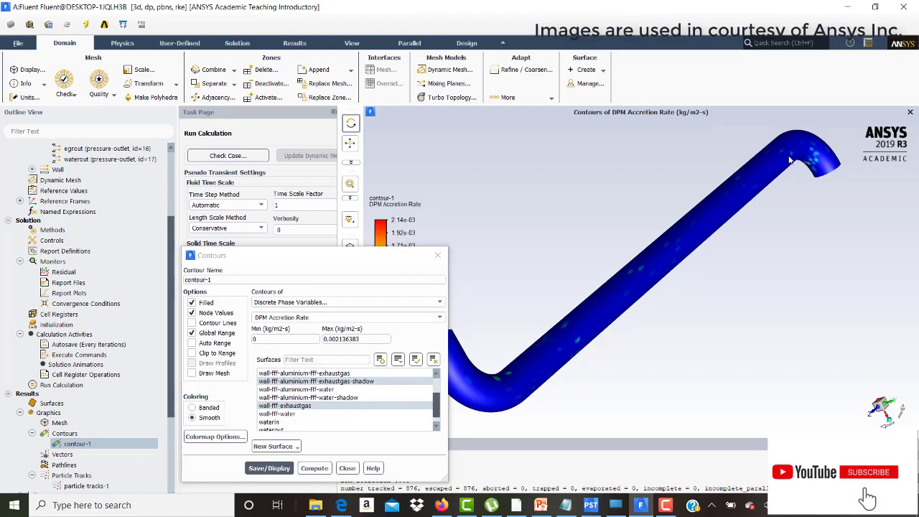
{"action": "key", "text": "alt+Tab"}
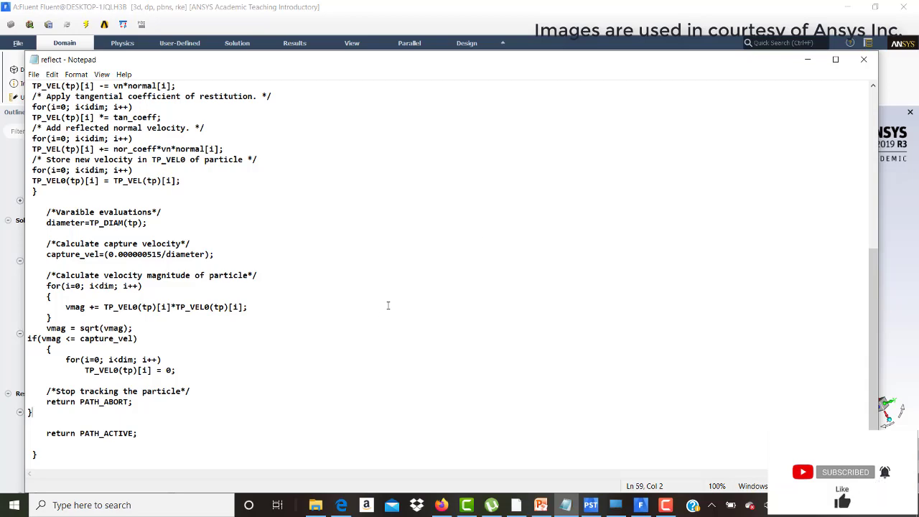
{"action": "left_click", "coordinate": [807, 61]}
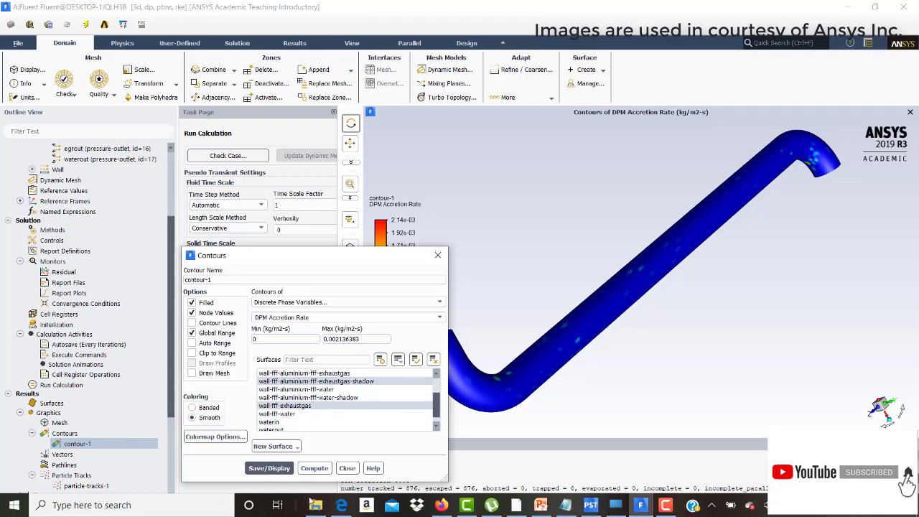
{"action": "left_click", "coordinate": [348, 468]}
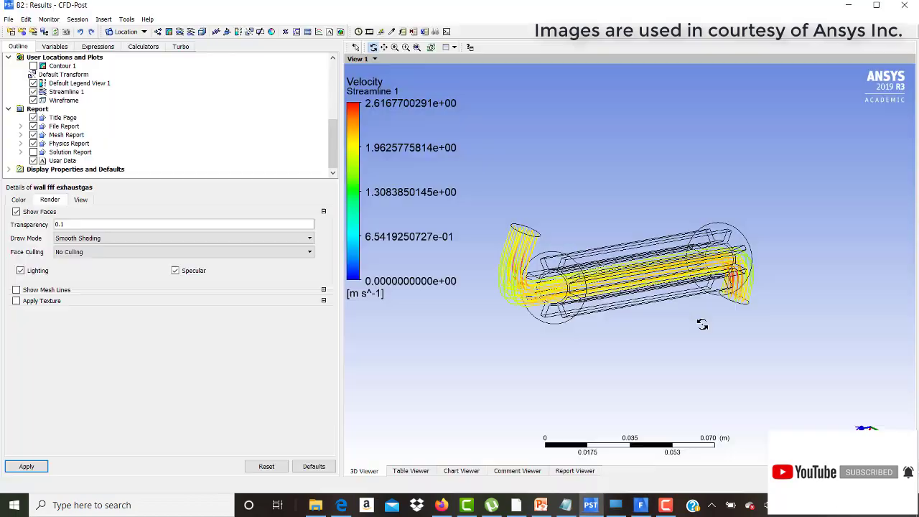
In CFD-Post, inspect the velocity streamlines and show the wall fff exhaustgas and wall fff aluminium fff exhaustgas shadow surfaces
{"action": "left_click_drag", "start_coordinate": [689, 301], "coordinate": [552, 219]}
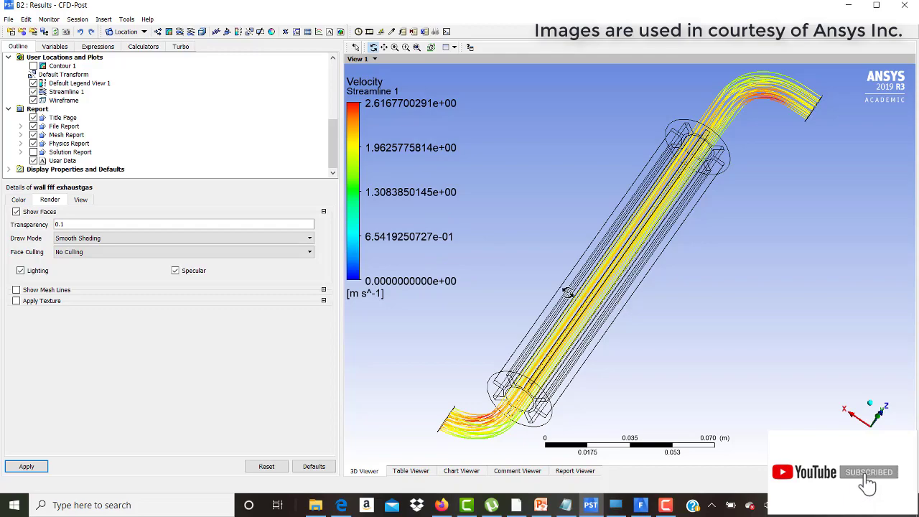
{"action": "left_click_drag", "start_coordinate": [567, 292], "coordinate": [601, 300]}
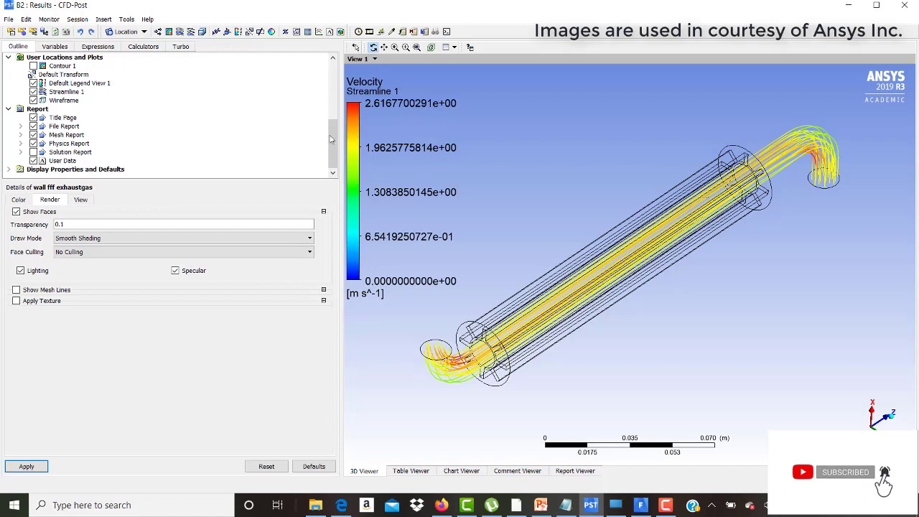
{"action": "left_click_drag", "start_coordinate": [331, 140], "coordinate": [331, 104]}
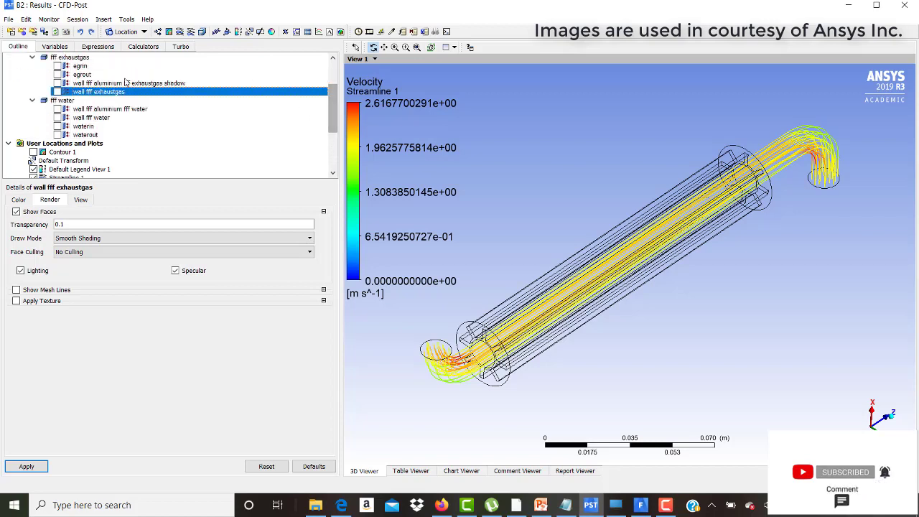
{"action": "left_click", "coordinate": [57, 92]}
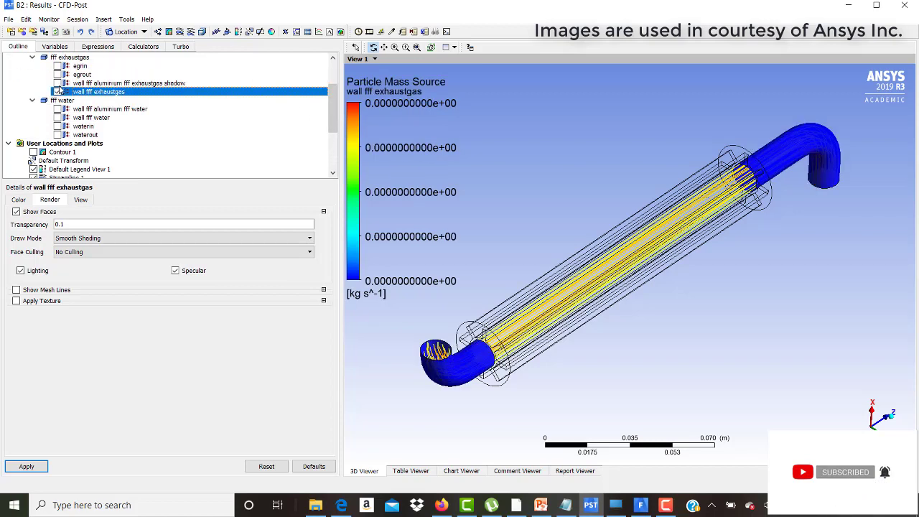
{"action": "left_click", "coordinate": [57, 83]}
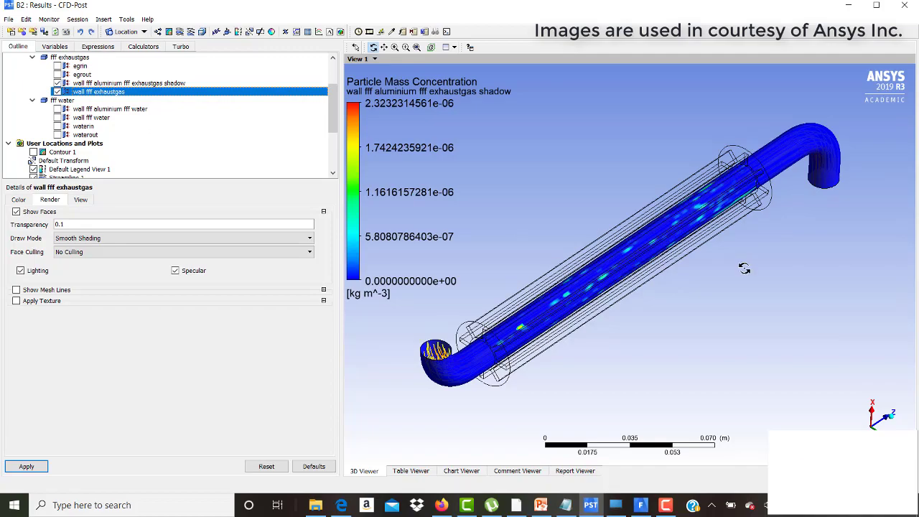
{"action": "left_click_drag", "start_coordinate": [742, 269], "coordinate": [786, 260]}
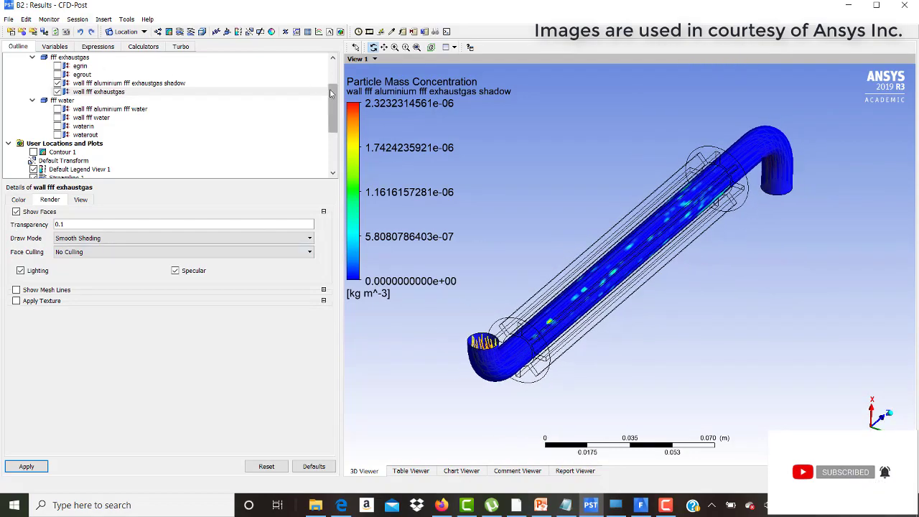
Show all three wall surfaces of the fff aluminium domain in the 3D view
{"action": "left_click_drag", "start_coordinate": [331, 94], "coordinate": [332, 71]}
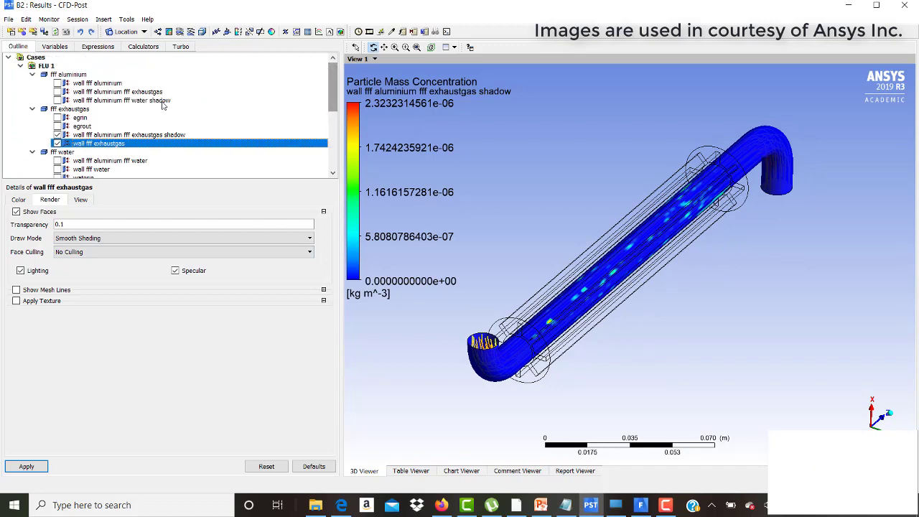
{"action": "left_click", "coordinate": [58, 84]}
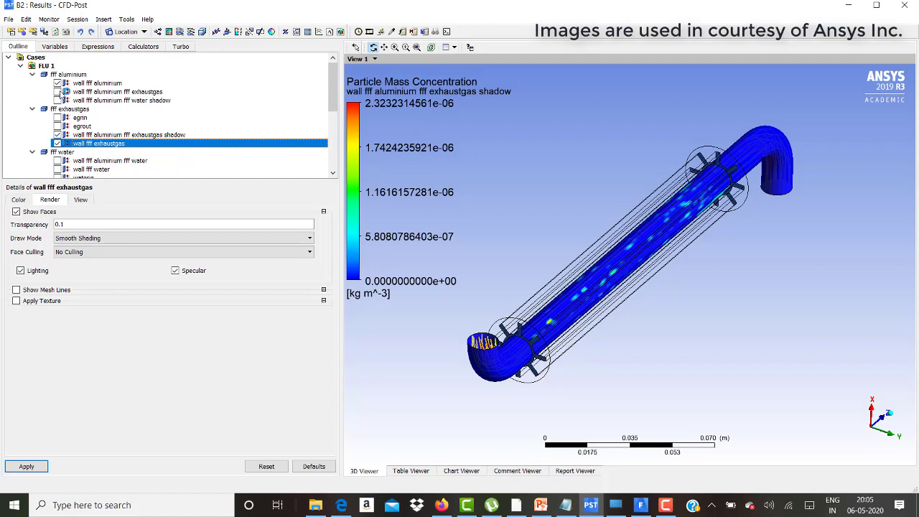
{"action": "left_click", "coordinate": [57, 92]}
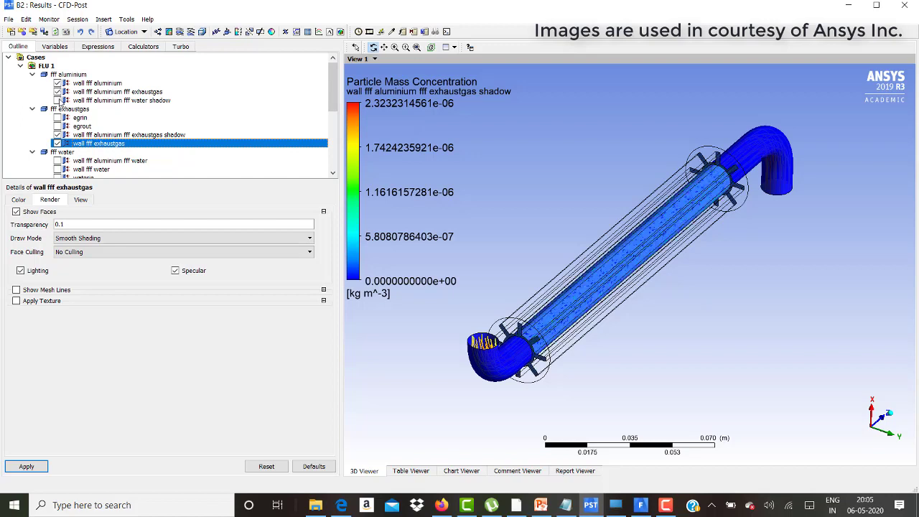
{"action": "left_click", "coordinate": [58, 100]}
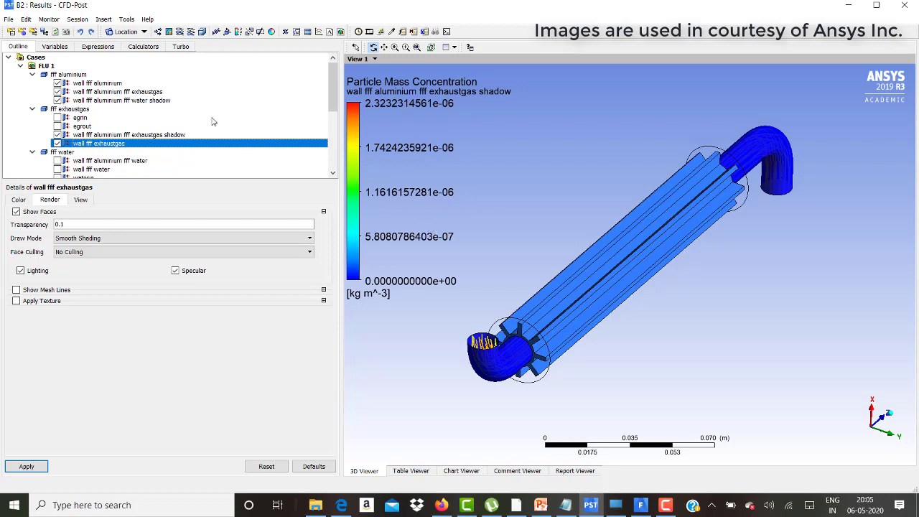
Color wall fff aluminium by the Temperature variable and apply it
{"action": "left_click", "coordinate": [117, 84]}
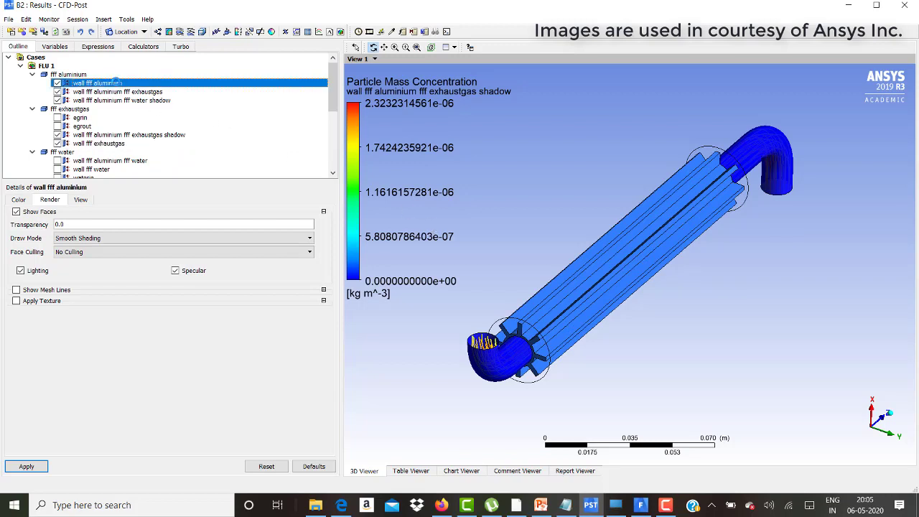
{"action": "left_click", "coordinate": [19, 200]}
{"action": "left_click", "coordinate": [76, 214]}
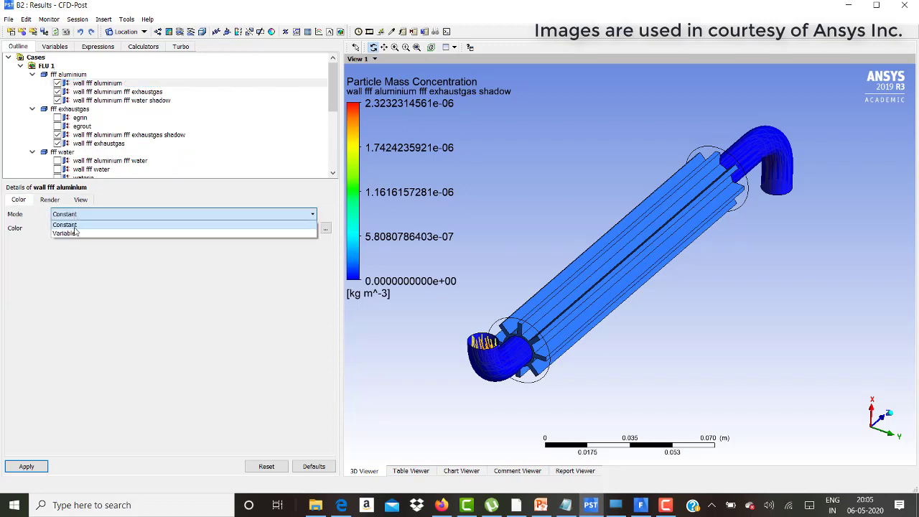
{"action": "left_click", "coordinate": [74, 234]}
{"action": "left_click", "coordinate": [77, 230]}
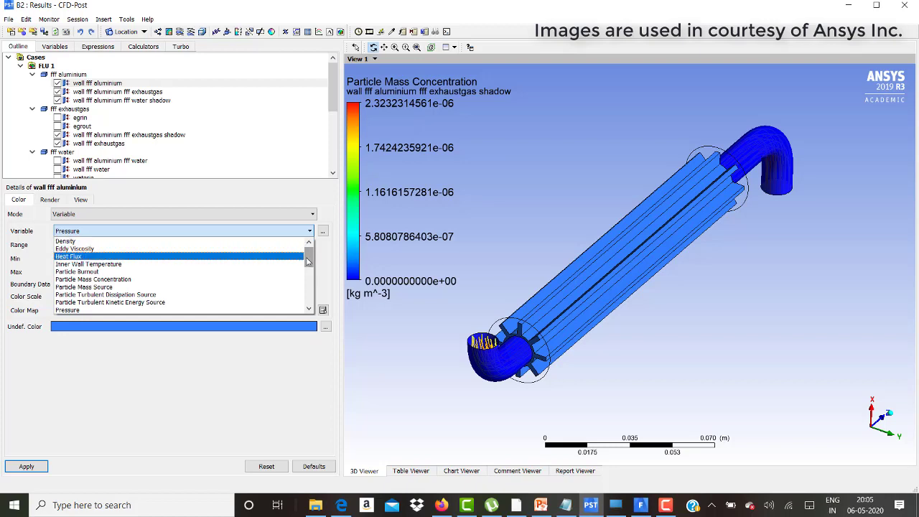
{"action": "left_click_drag", "start_coordinate": [308, 260], "coordinate": [308, 279]}
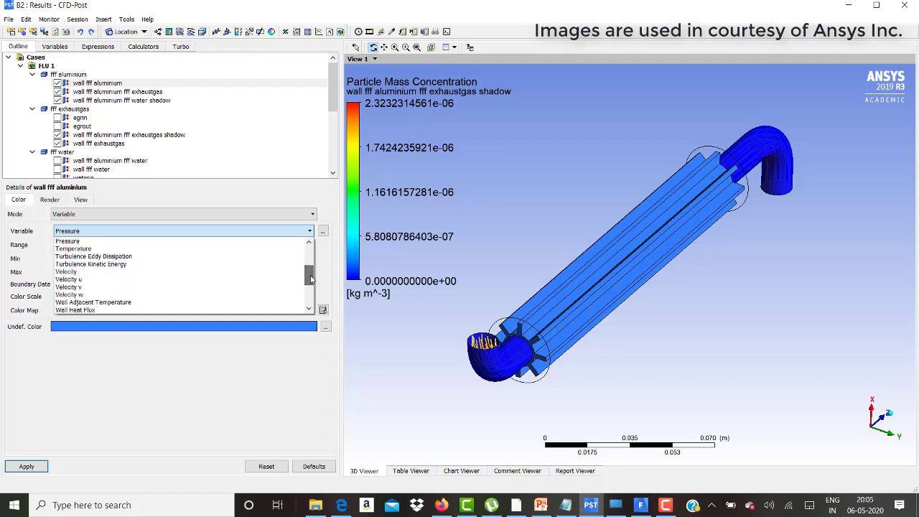
{"action": "left_click", "coordinate": [148, 249]}
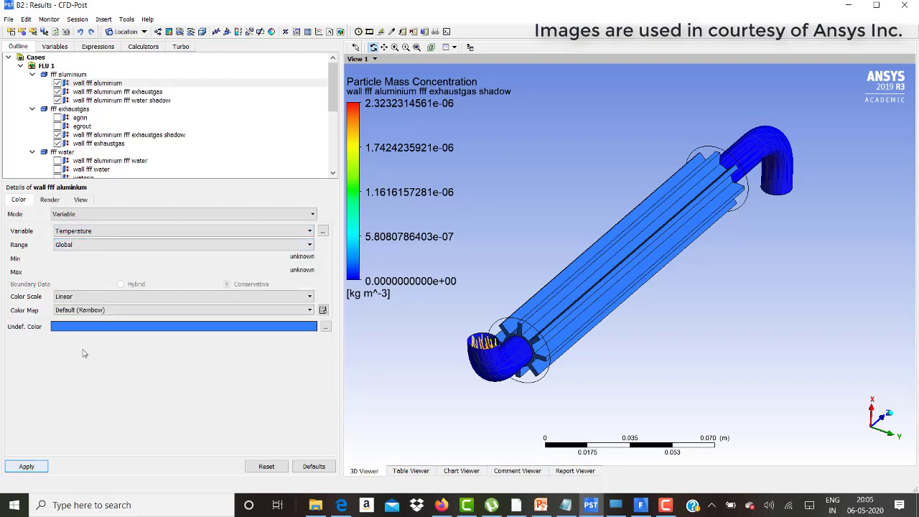
{"action": "left_click", "coordinate": [27, 465]}
Color wall fff aluminium fff exhaustgas by the Temperature variable with a Local range and apply it
{"action": "left_click", "coordinate": [108, 92]}
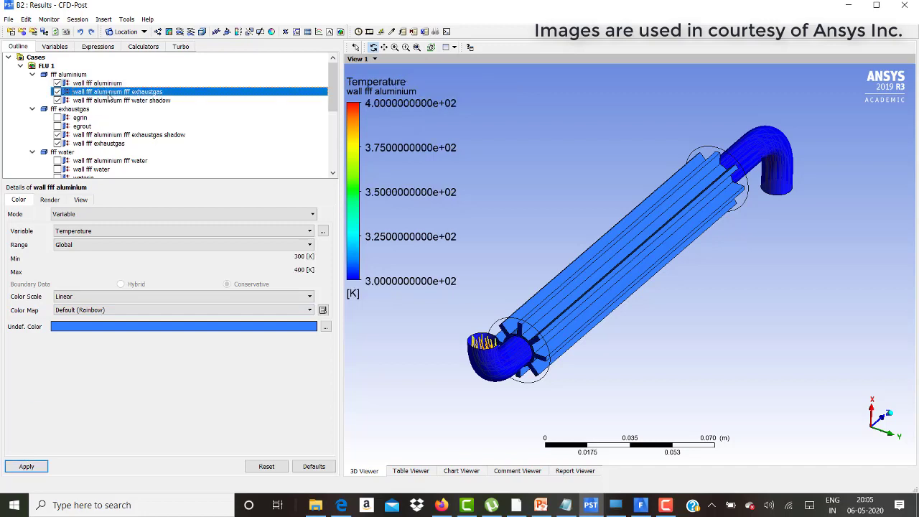
{"action": "left_click", "coordinate": [60, 214]}
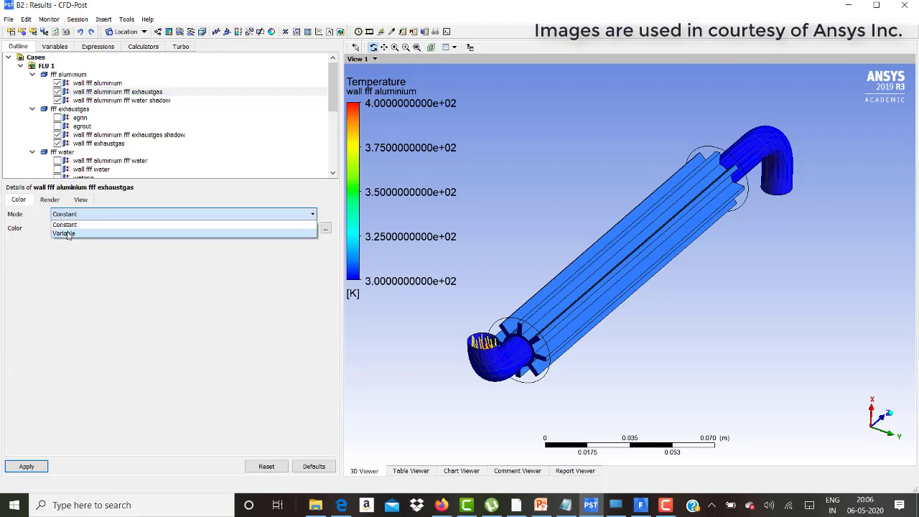
{"action": "left_click", "coordinate": [65, 233]}
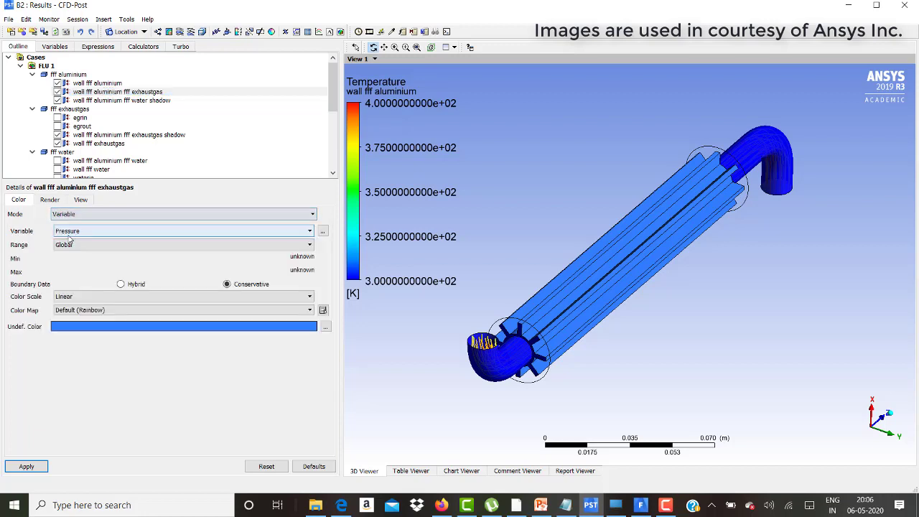
{"action": "left_click", "coordinate": [73, 232]}
{"action": "left_click", "coordinate": [73, 249]}
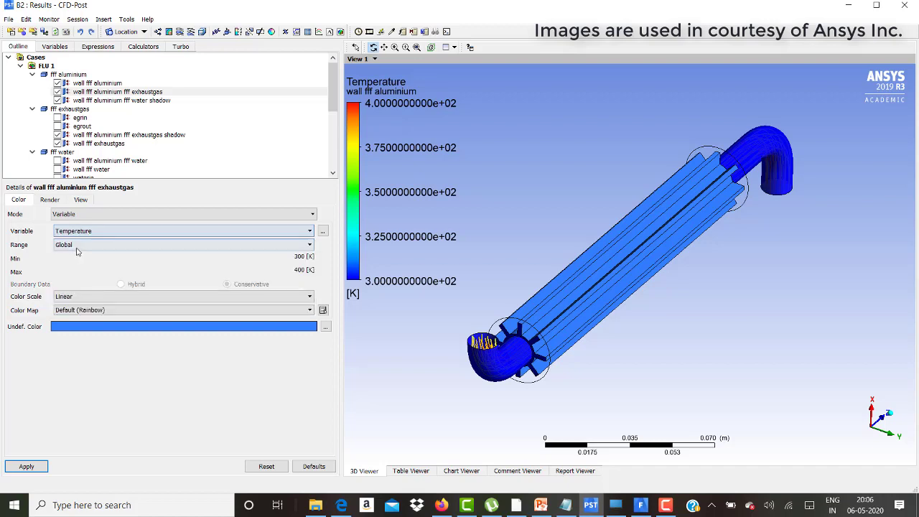
{"action": "left_click", "coordinate": [81, 245]}
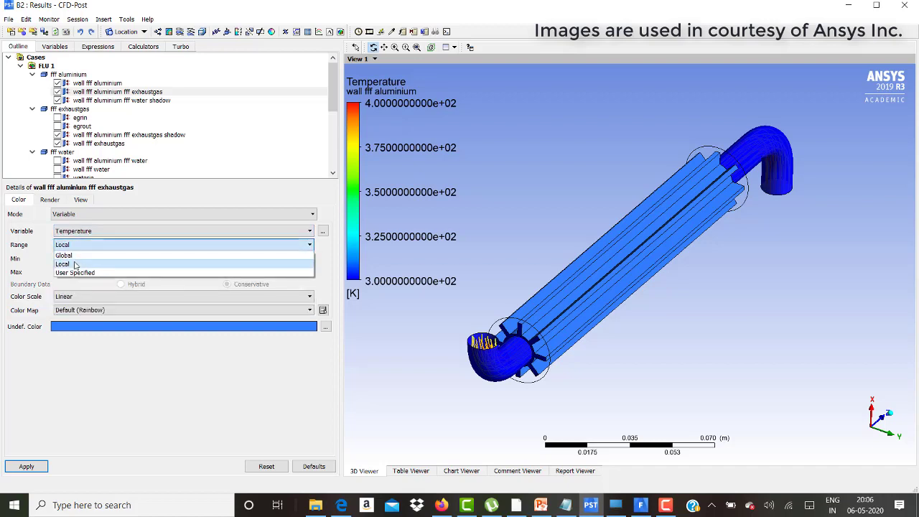
{"action": "left_click", "coordinate": [63, 264]}
{"action": "left_click", "coordinate": [26, 466]}
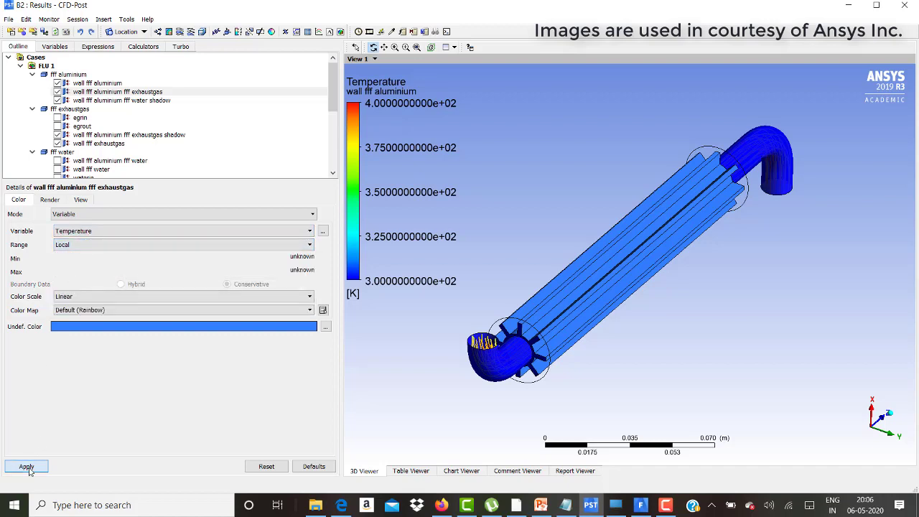
Color wall fff aluminium fff water shadow by the Temperature variable with a Local range and apply it
{"action": "left_click", "coordinate": [93, 100]}
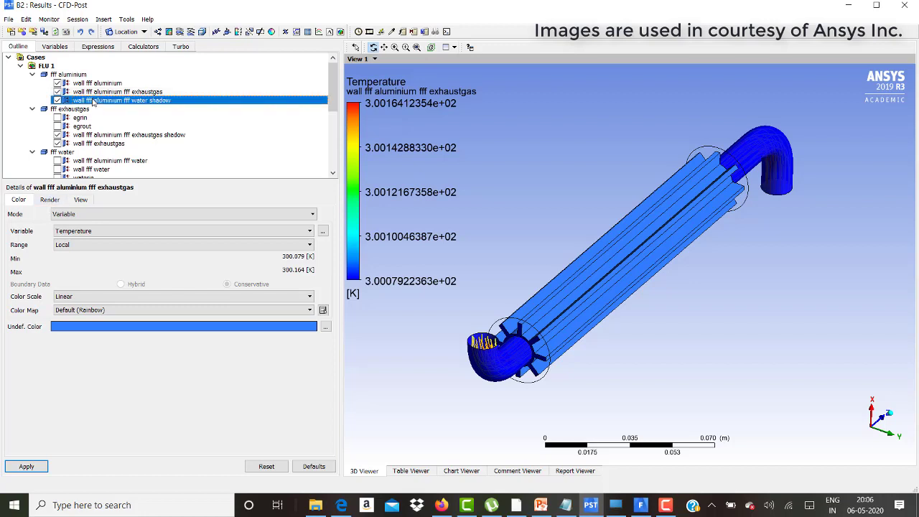
{"action": "left_click", "coordinate": [59, 201]}
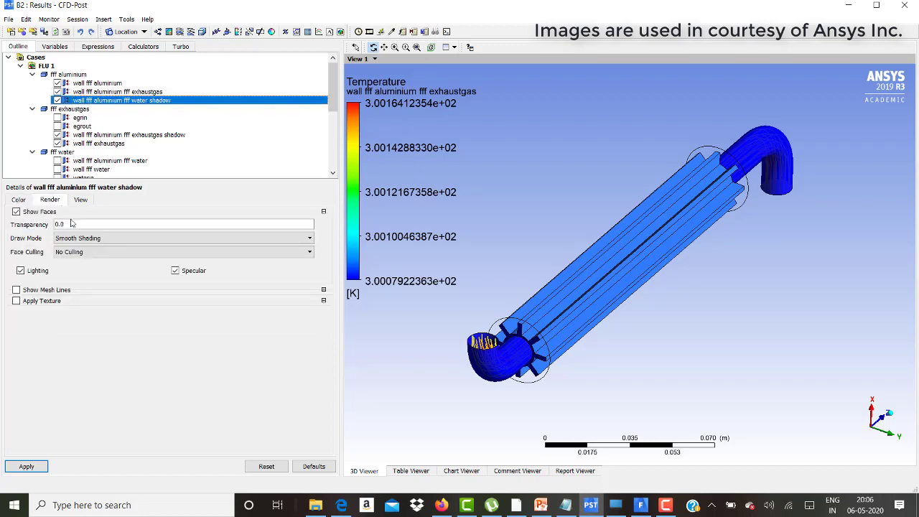
{"action": "left_click", "coordinate": [19, 199]}
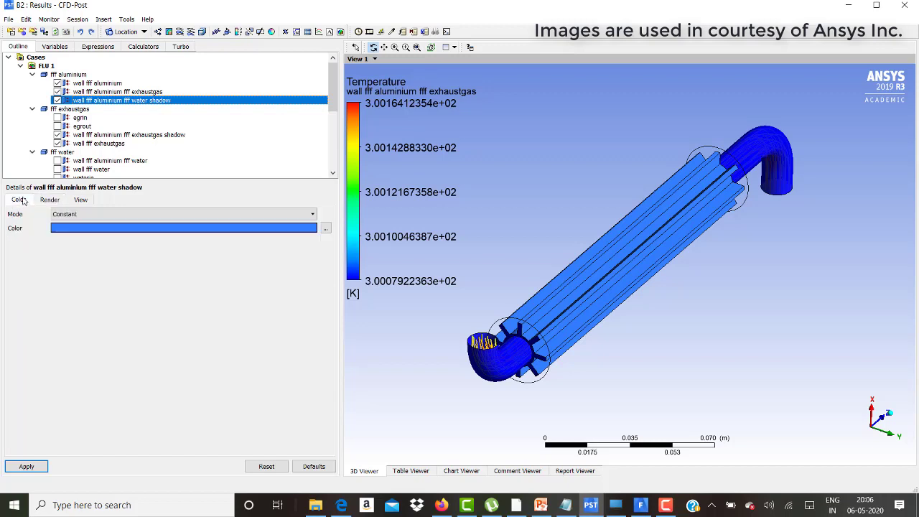
{"action": "left_click", "coordinate": [77, 215]}
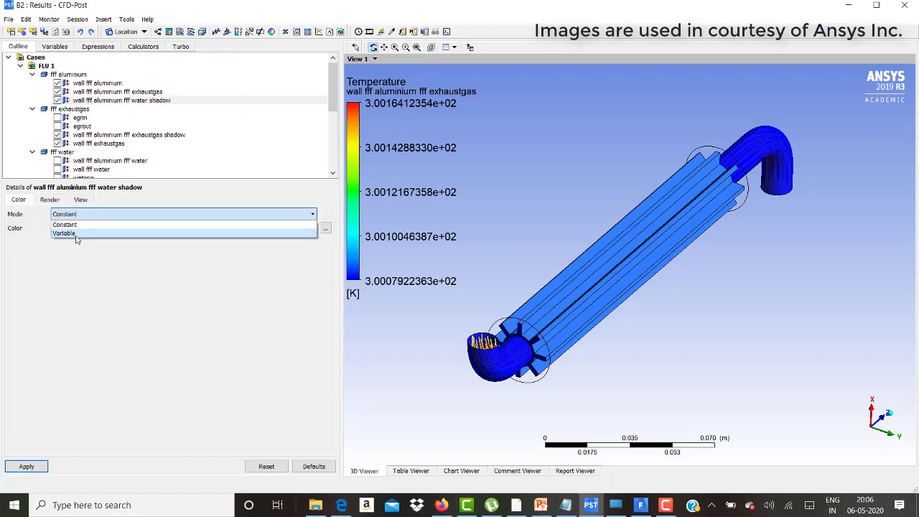
{"action": "left_click", "coordinate": [76, 233]}
{"action": "left_click", "coordinate": [77, 231]}
{"action": "left_click", "coordinate": [77, 290]}
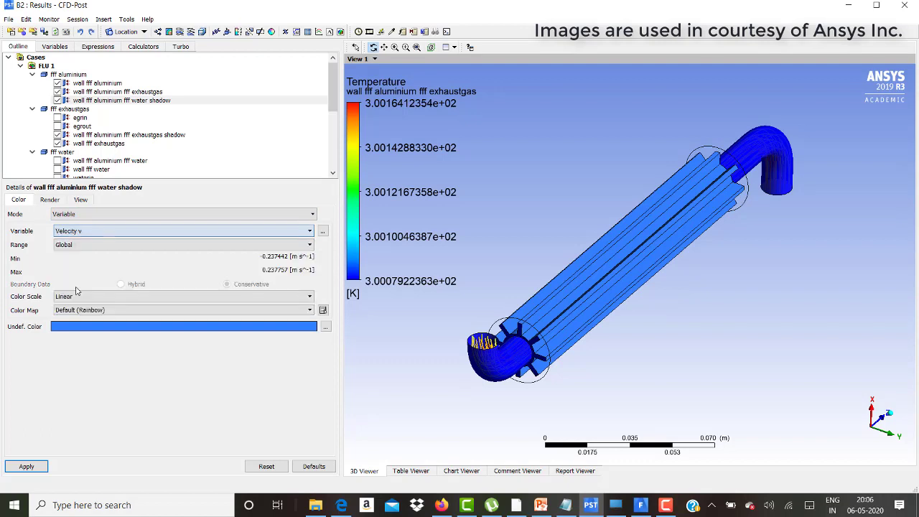
{"action": "left_click", "coordinate": [98, 230]}
{"action": "left_click", "coordinate": [82, 252]}
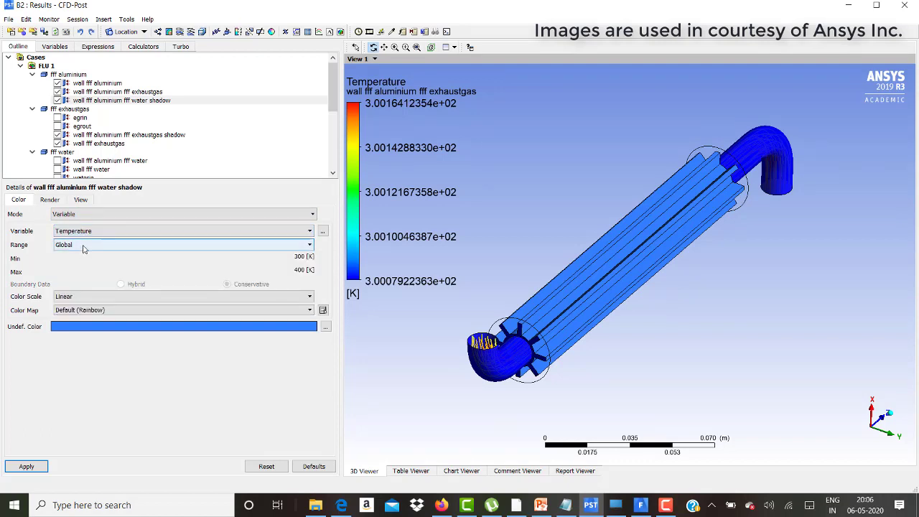
{"action": "left_click", "coordinate": [82, 244]}
{"action": "left_click", "coordinate": [69, 259]}
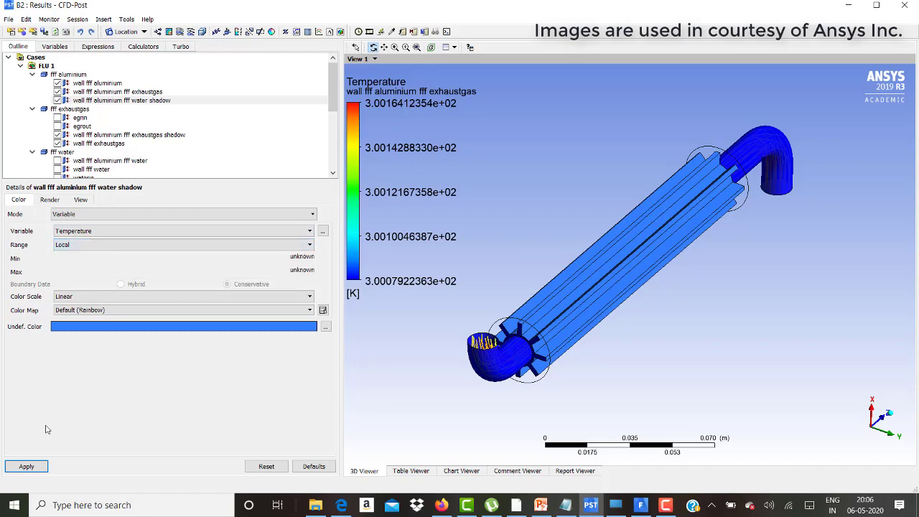
{"action": "left_click", "coordinate": [34, 465]}
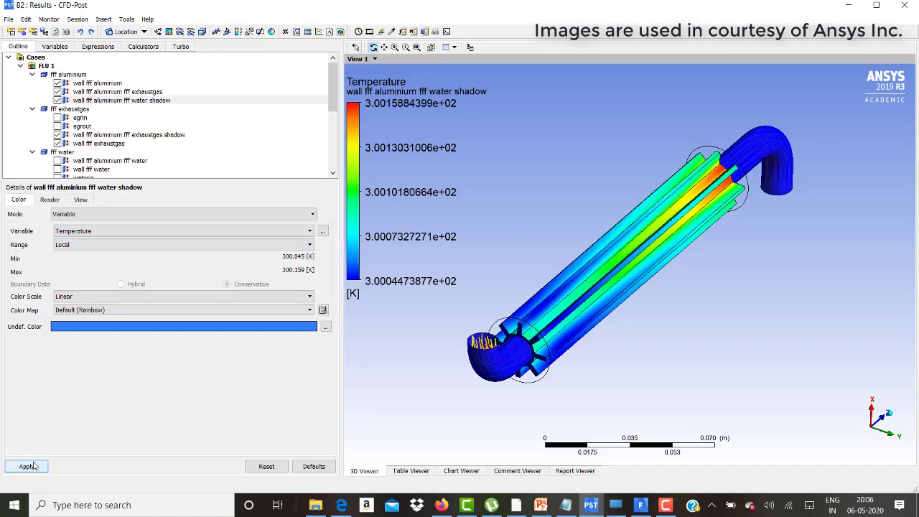
Show the wall fff water surface of the fff water domain in the 3D view
{"action": "mouse_move", "coordinate": [639, 297]}
{"action": "left_mouse_down"}
{"action": "mouse_move", "coordinate": [581, 252]}
{"action": "mouse_move", "coordinate": [522, 284]}
{"action": "mouse_move", "coordinate": [632, 302]}
{"action": "left_mouse_up"}
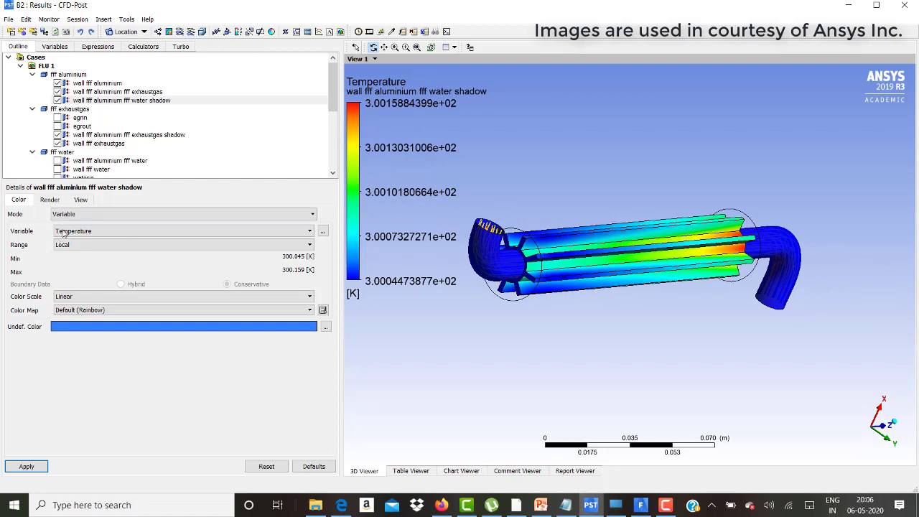
{"action": "left_click_drag", "start_coordinate": [89, 136], "coordinate": [71, 145]}
{"action": "left_click", "coordinate": [71, 145]}
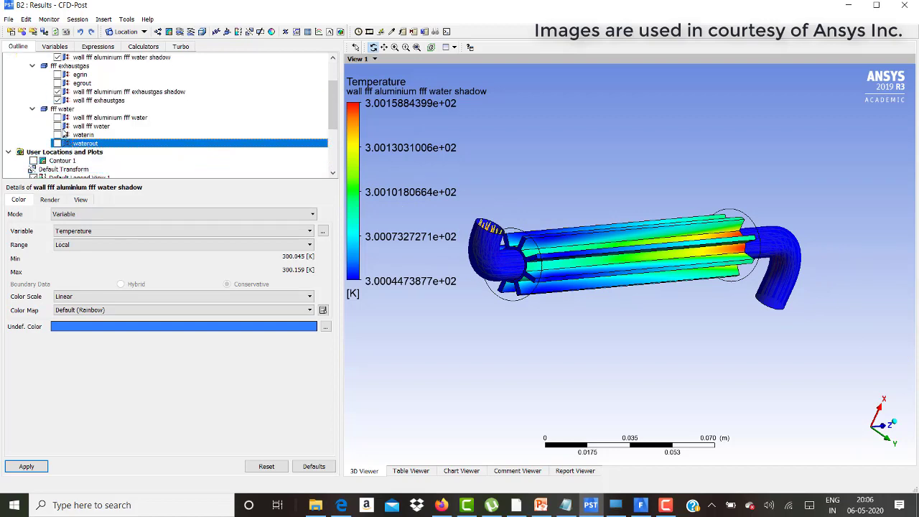
{"action": "left_click", "coordinate": [58, 126]}
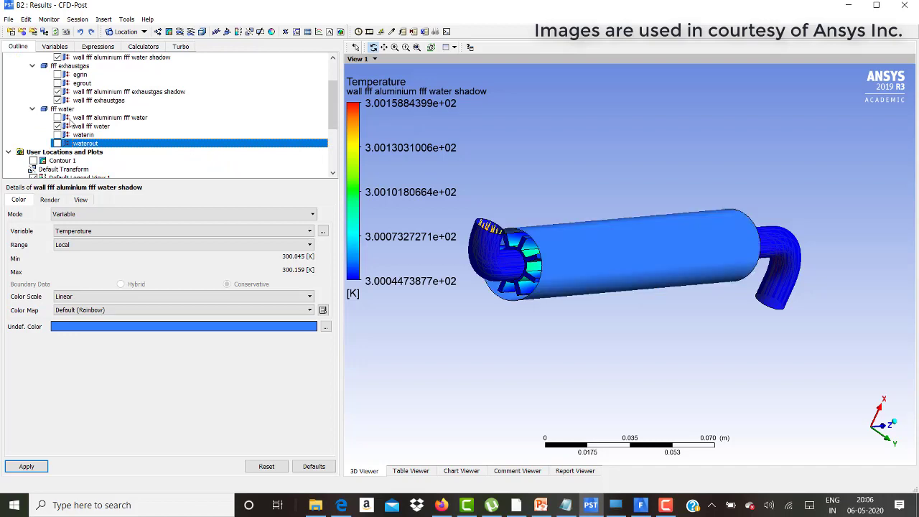
Color wall fff water by the Temperature variable with a Local range and apply it
{"action": "left_click", "coordinate": [78, 127]}
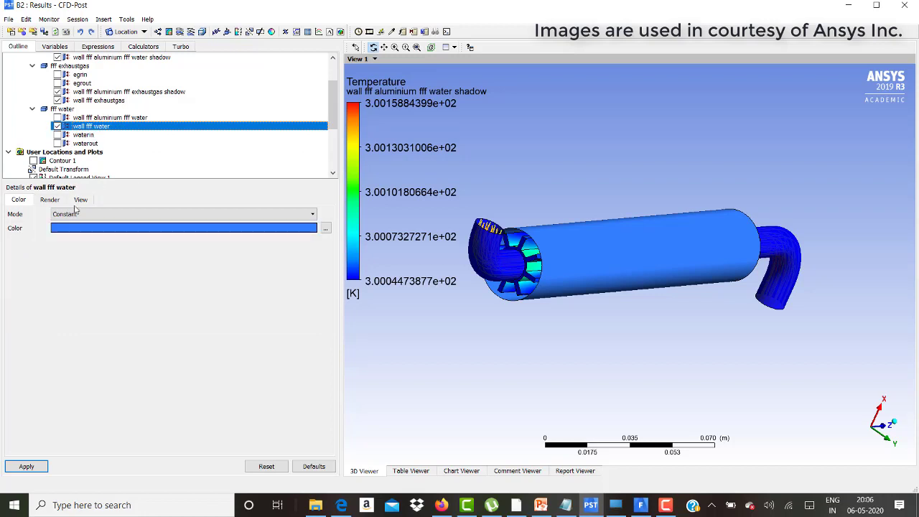
{"action": "left_click", "coordinate": [50, 199]}
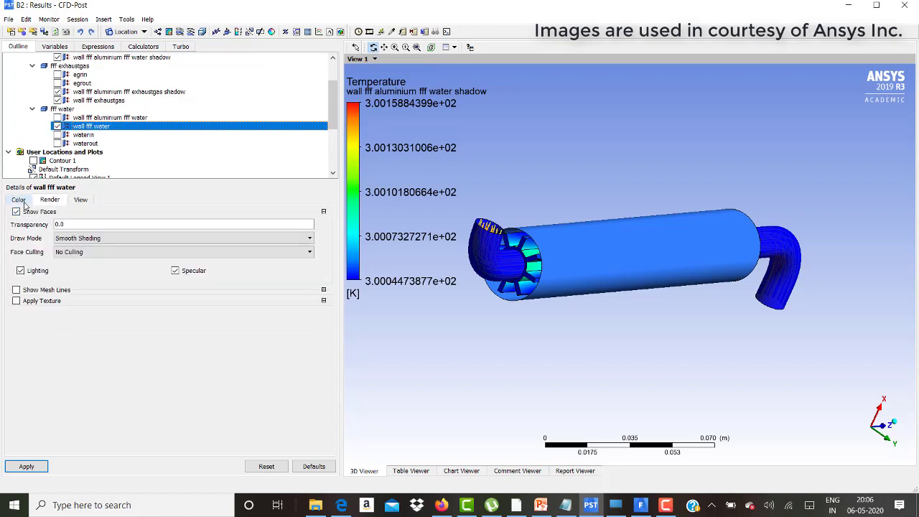
{"action": "left_click", "coordinate": [26, 202]}
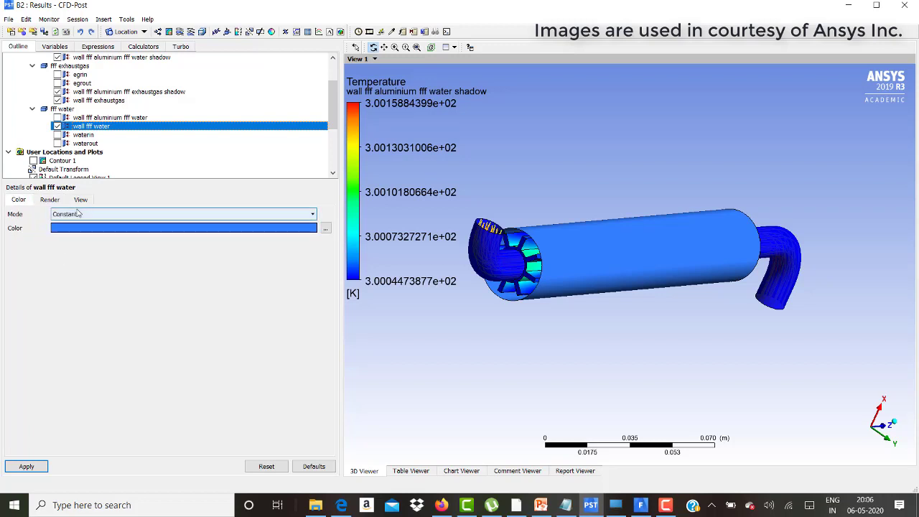
{"action": "left_click", "coordinate": [77, 213]}
{"action": "left_click", "coordinate": [67, 233]}
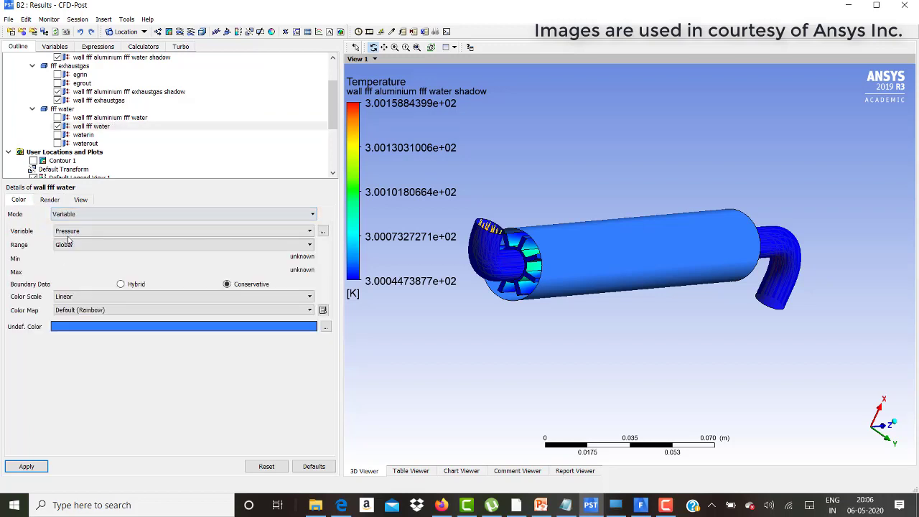
{"action": "left_click", "coordinate": [74, 231]}
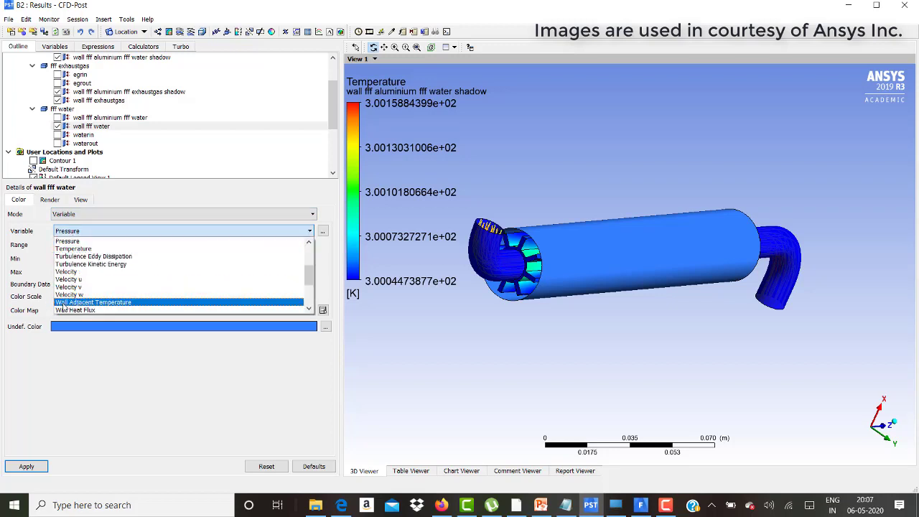
{"action": "left_click", "coordinate": [75, 249]}
{"action": "left_click", "coordinate": [79, 245]}
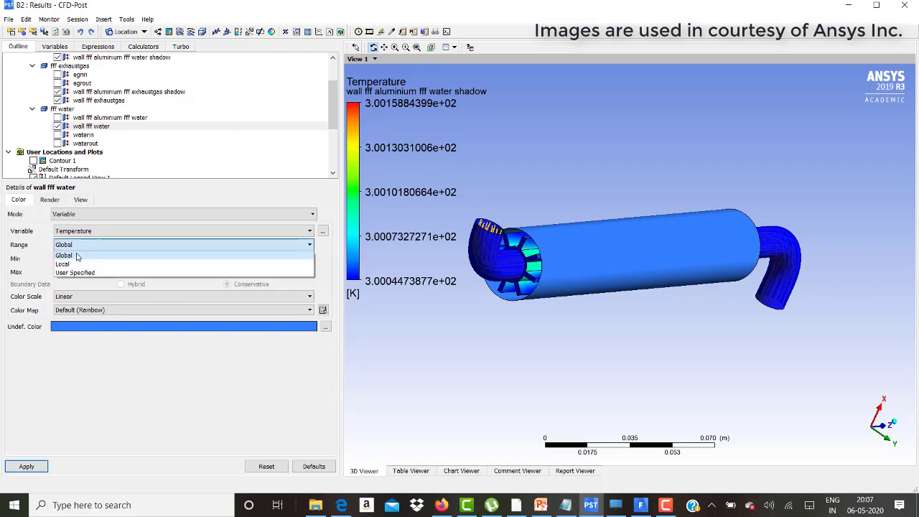
{"action": "left_click", "coordinate": [73, 264]}
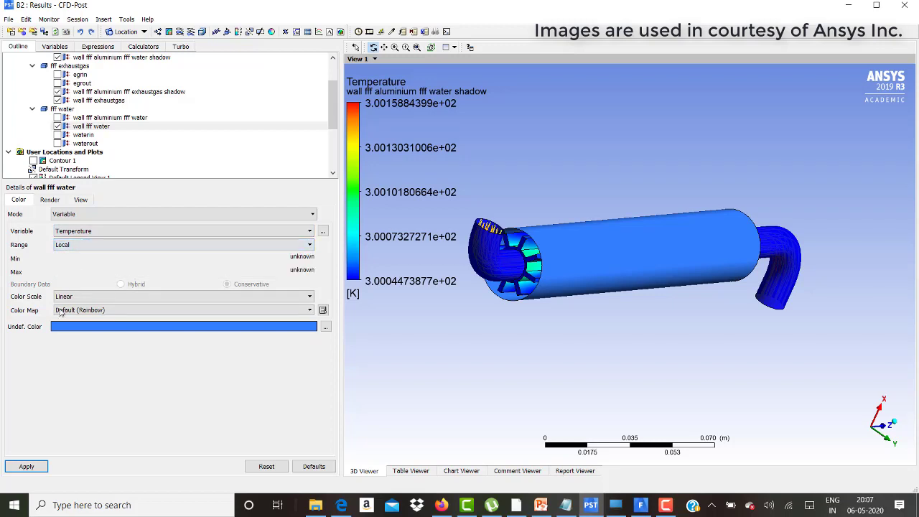
{"action": "left_click", "coordinate": [29, 466]}
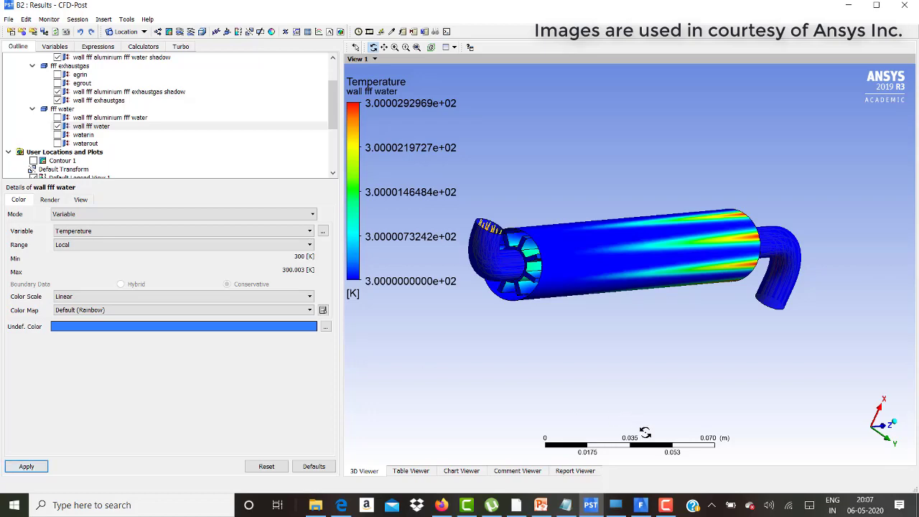
Inspect the temperature on wall fff water, then hide that surface and examine the temperature distribution along the aluminium fins
{"action": "left_click_drag", "start_coordinate": [719, 318], "coordinate": [670, 284]}
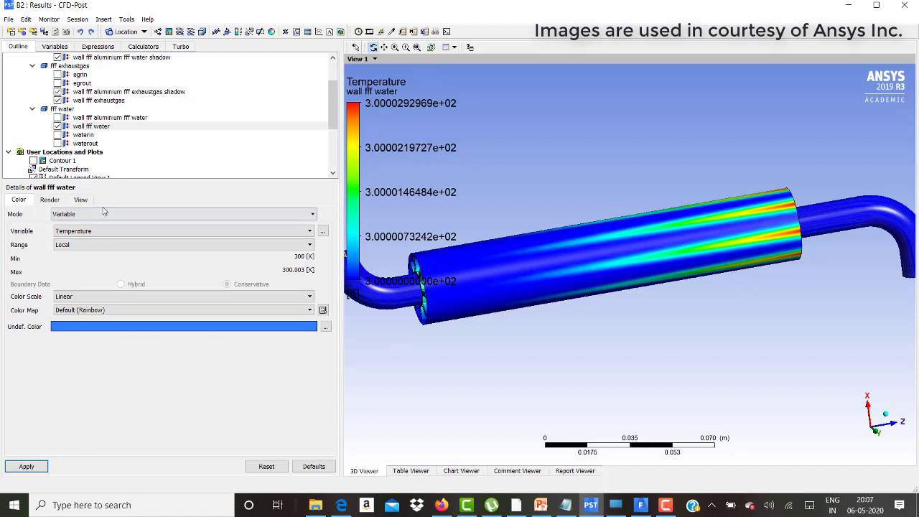
{"action": "left_click", "coordinate": [58, 126]}
{"action": "left_click_drag", "start_coordinate": [479, 245], "coordinate": [547, 273]}
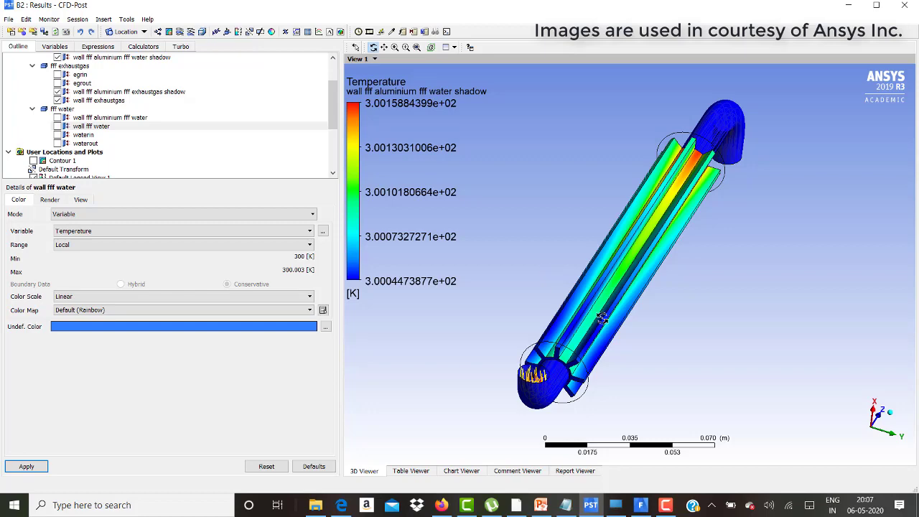
{"action": "mouse_move", "coordinate": [589, 300]}
{"action": "left_mouse_down"}
{"action": "mouse_move", "coordinate": [561, 261]}
{"action": "mouse_move", "coordinate": [585, 296]}
{"action": "left_mouse_up"}
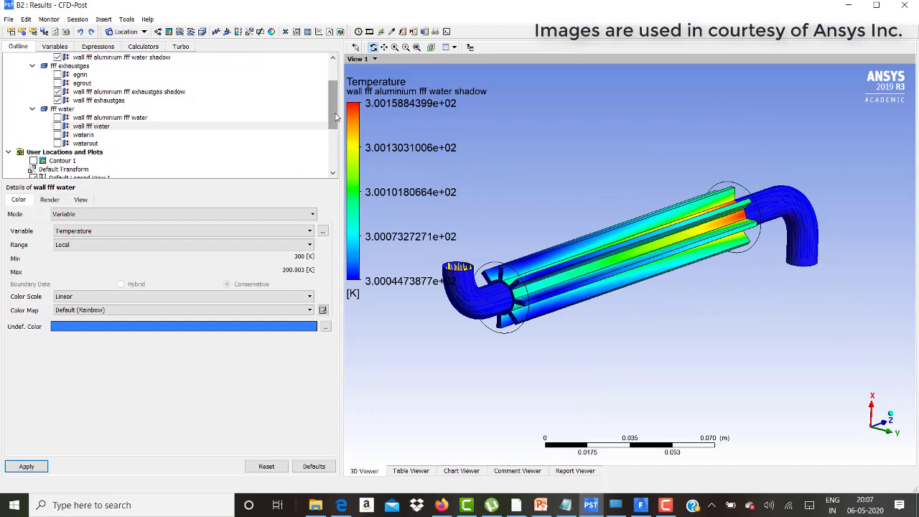
{"action": "left_click_drag", "start_coordinate": [336, 117], "coordinate": [337, 141]}
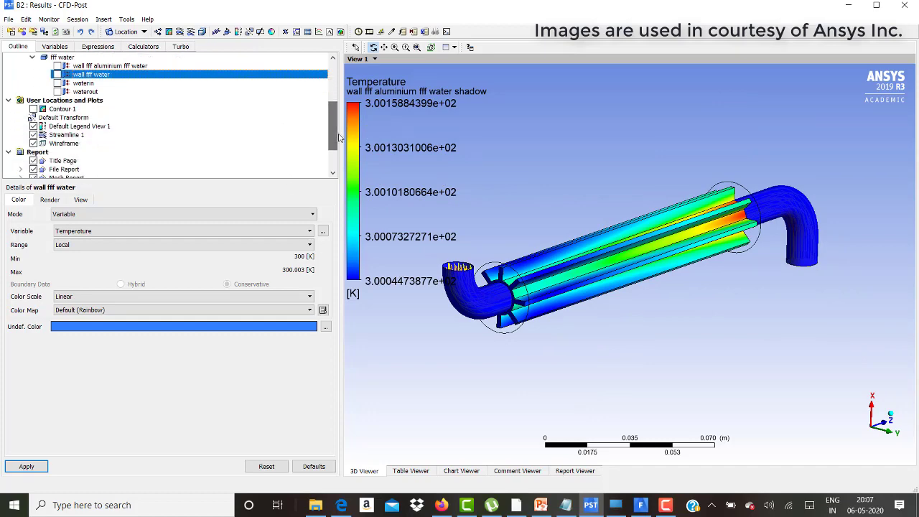
{"action": "left_click_drag", "start_coordinate": [561, 253], "coordinate": [591, 276]}
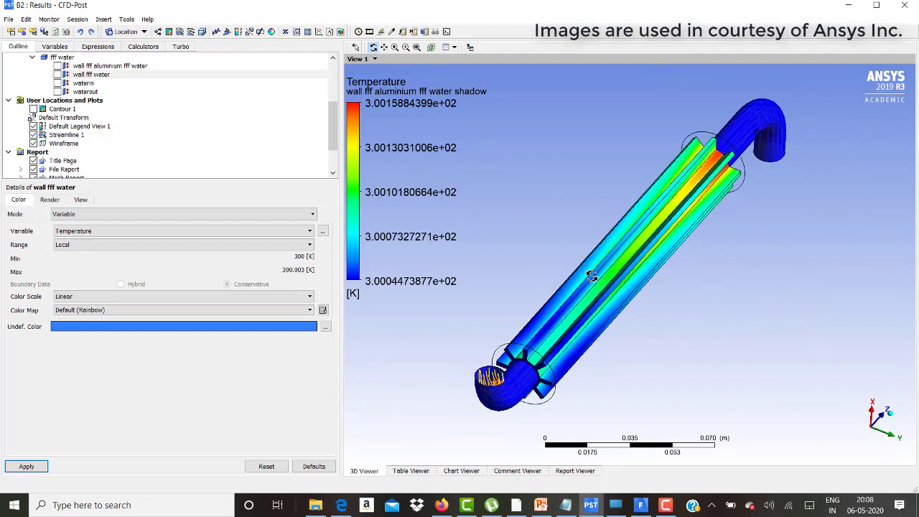